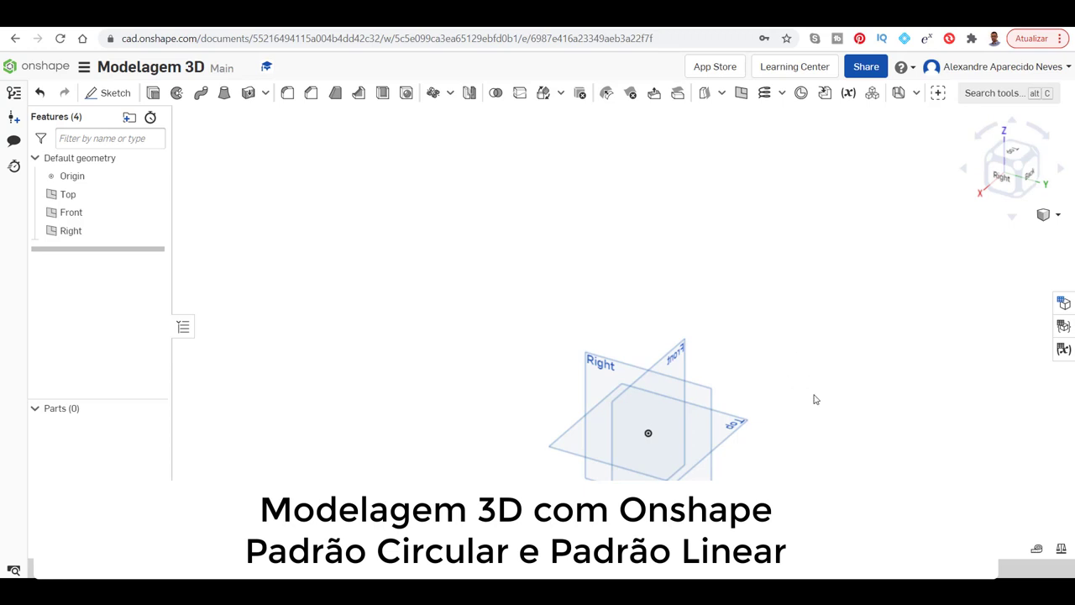
# - Start a sketch on the Top plane and draw a center point rectangle about 65 by 45 mm centred on the origin
pyautogui.moveTo(854, 393); pyautogui.dragTo(850, 319, button='middle')
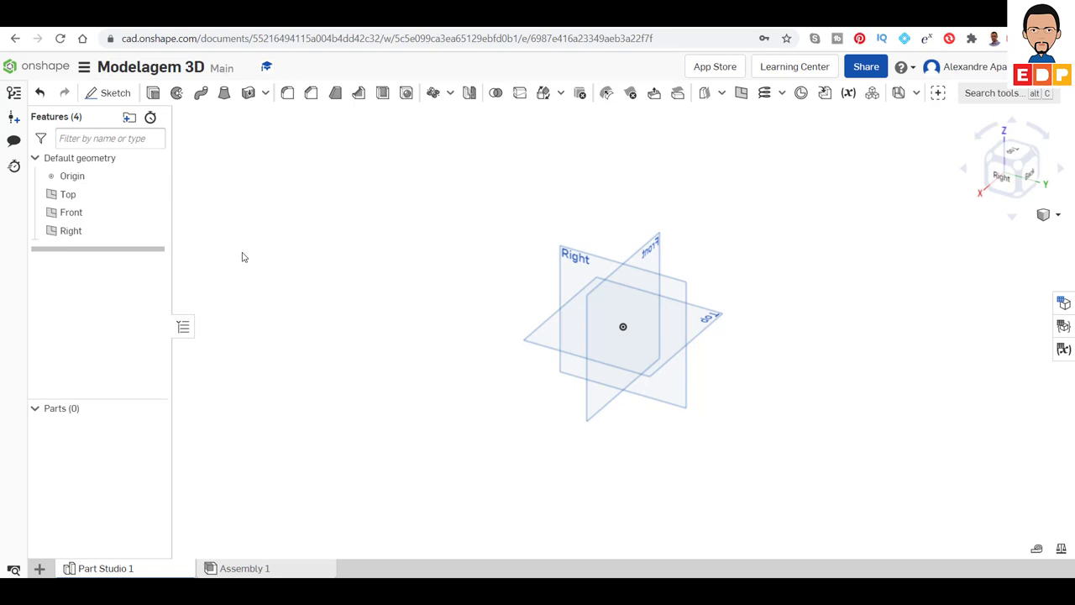
pyautogui.click(114, 94)
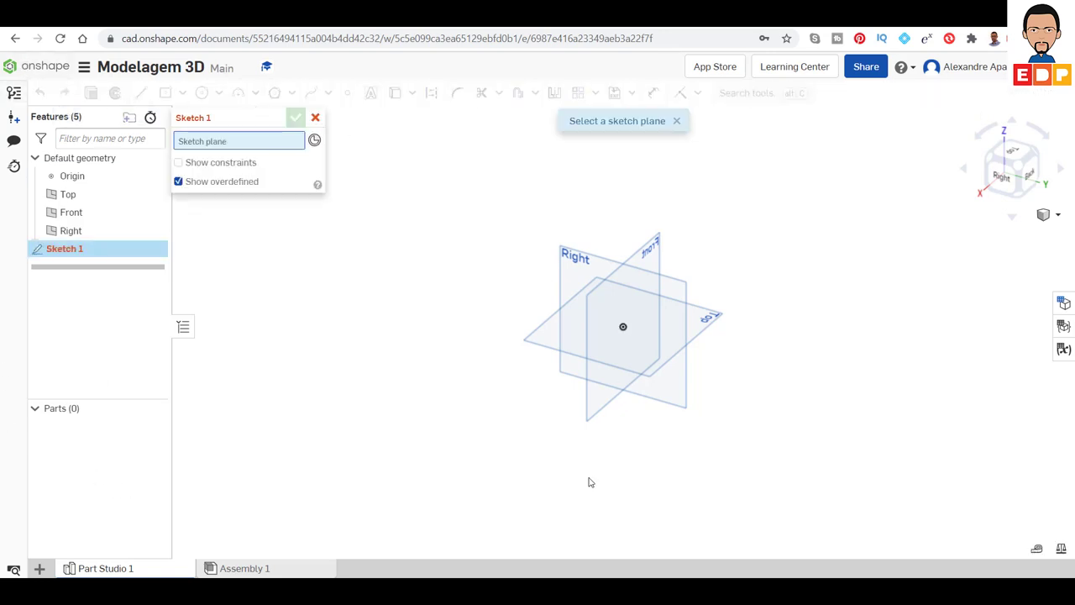
pyautogui.click(708, 324)
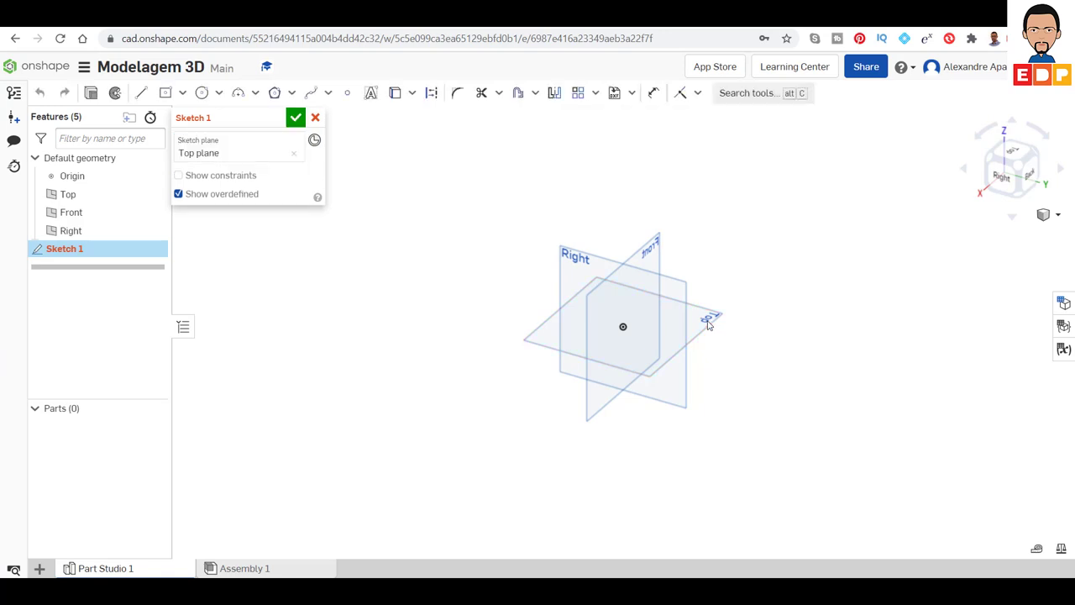
pyautogui.click(1013, 151)
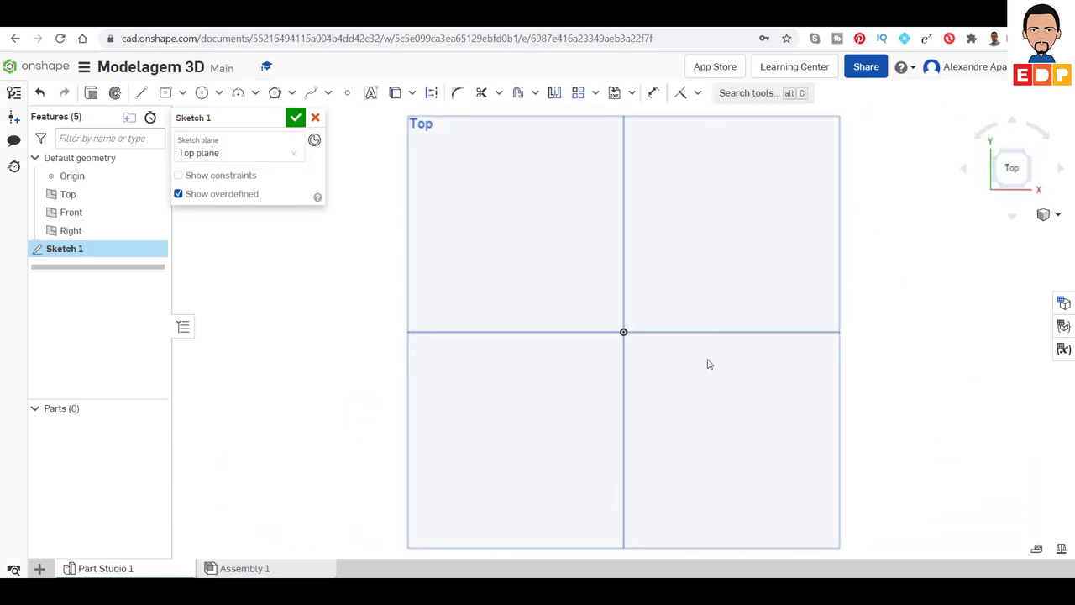
pyautogui.click(183, 94)
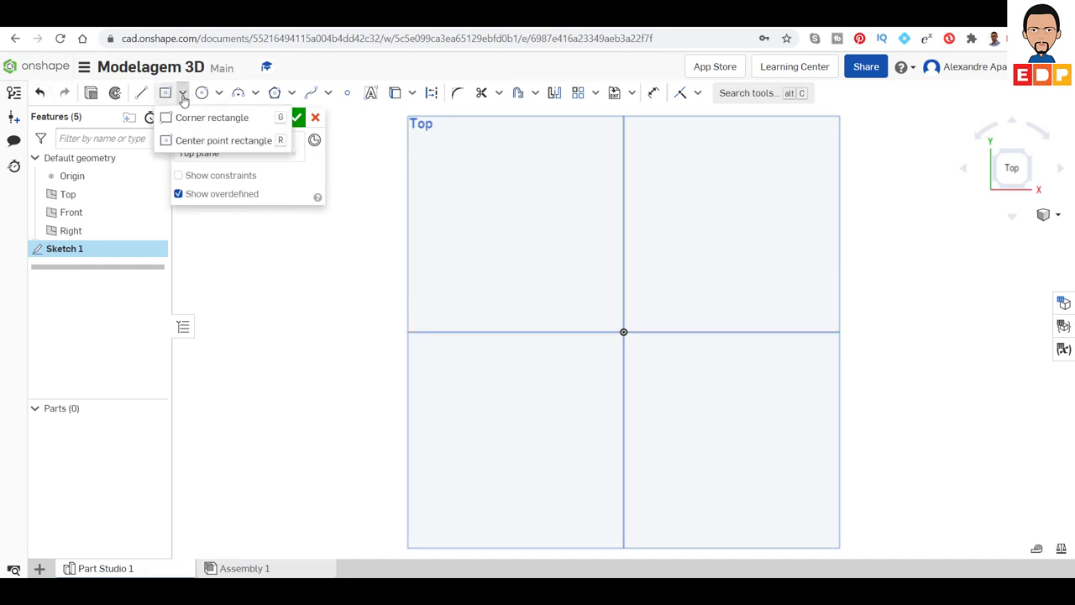
pyautogui.click(193, 143)
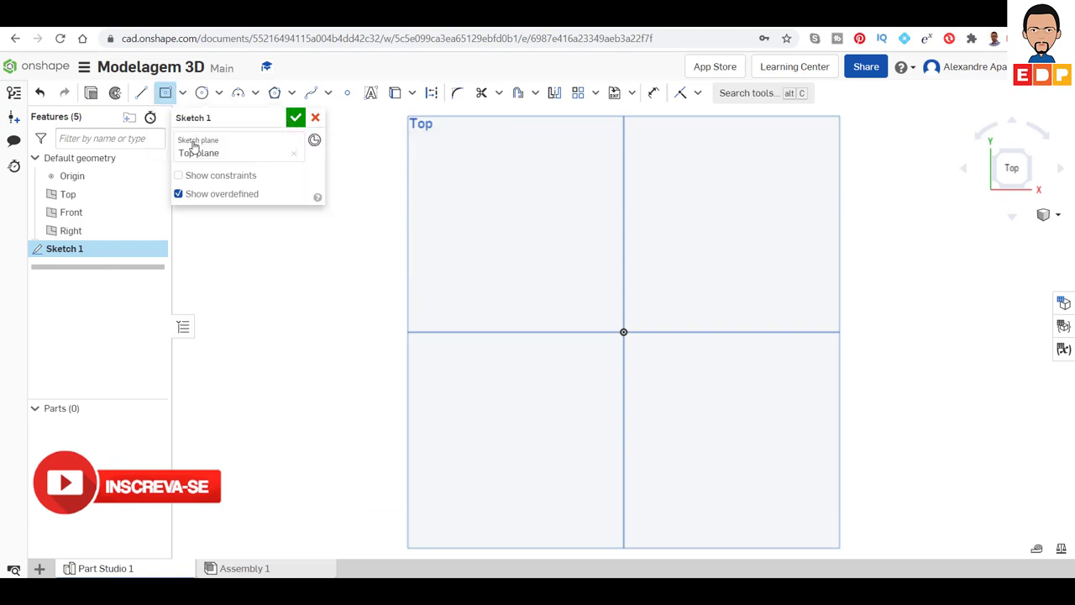
pyautogui.click(623, 332)
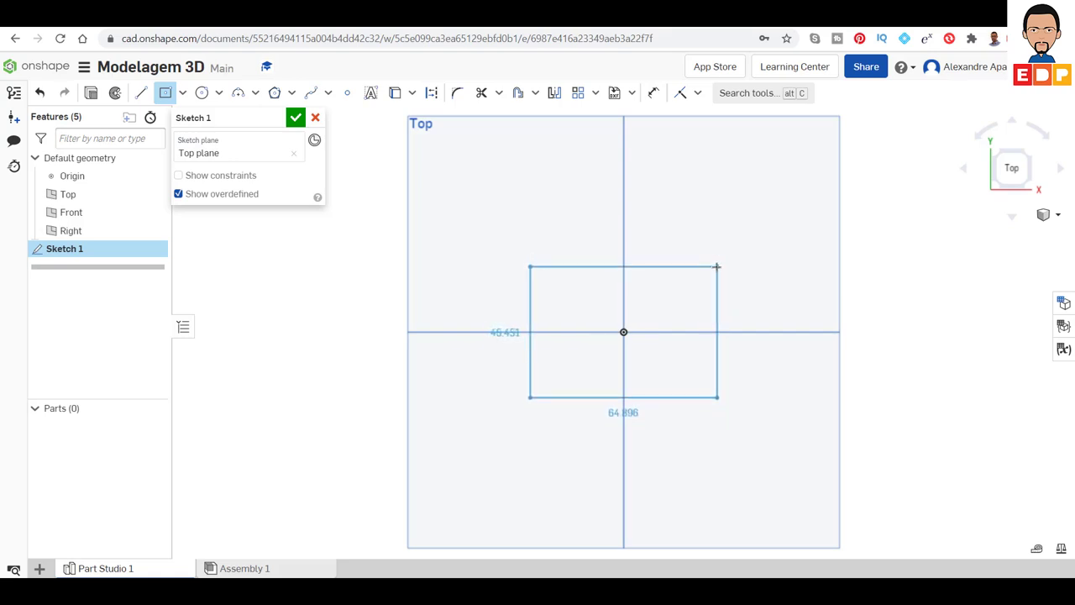
pyautogui.click(716, 267)
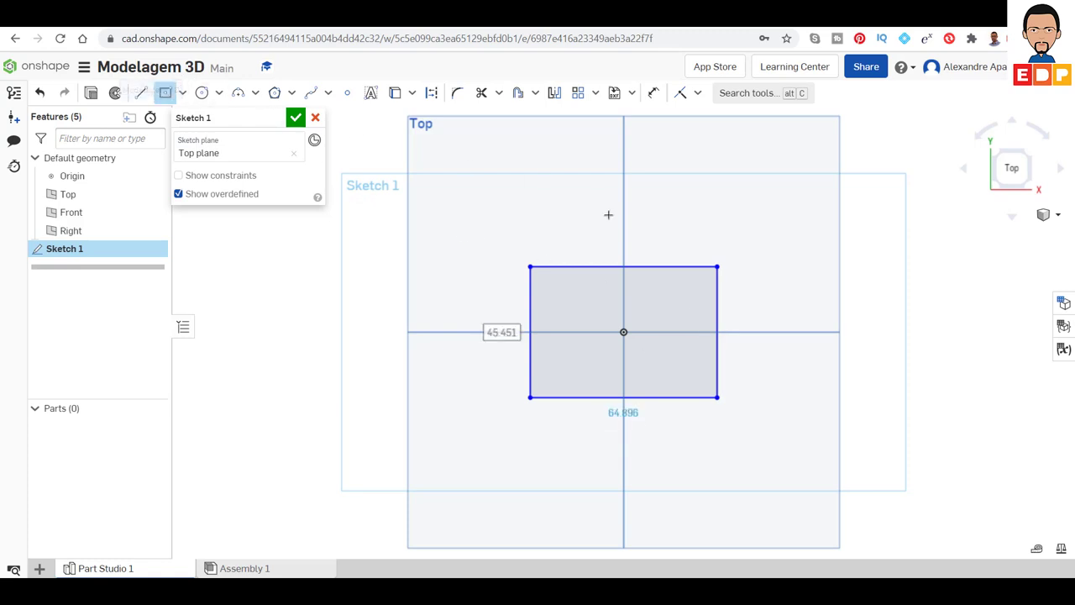
pyautogui.click(654, 93)
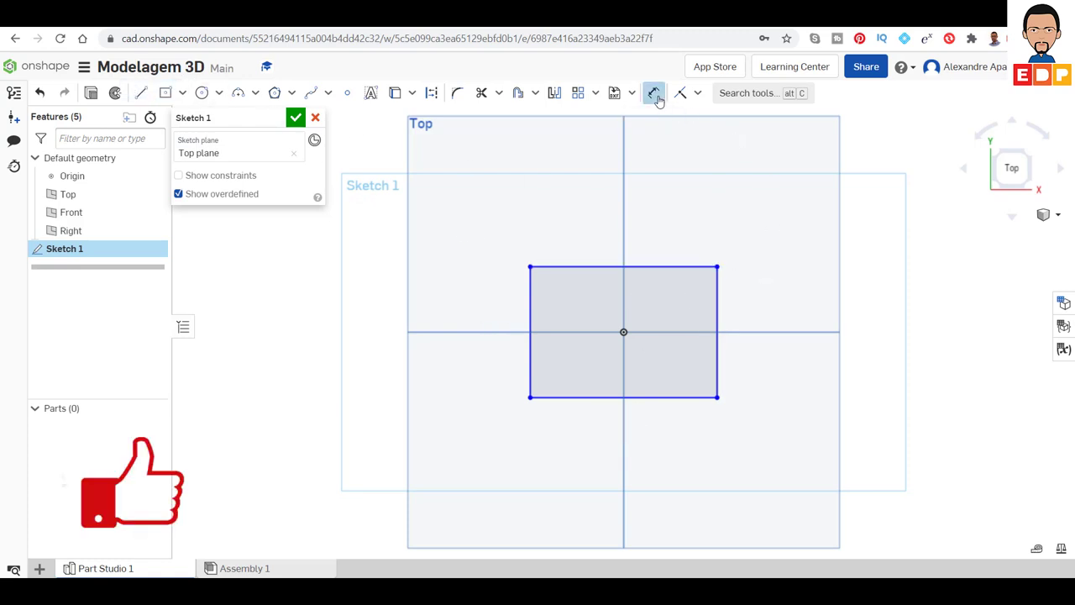
pyautogui.click(718, 353)
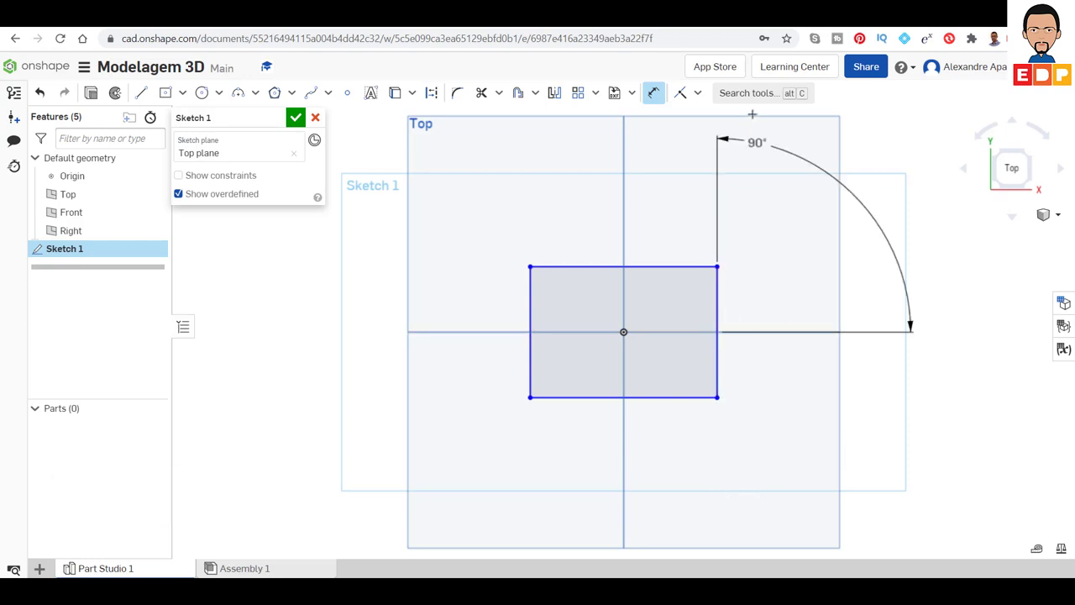
pyautogui.press('Escape')
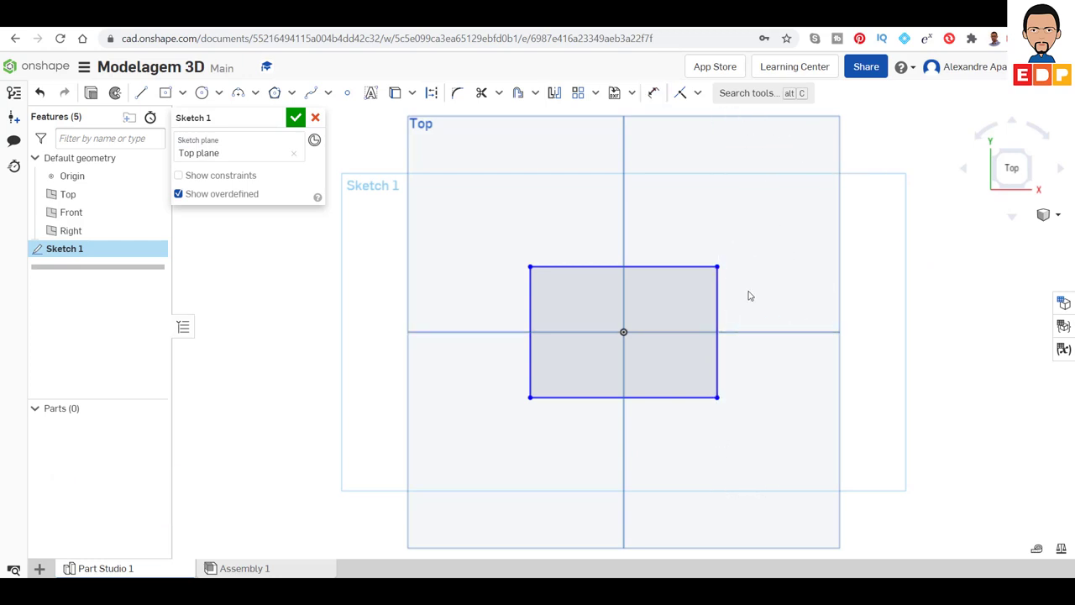
# - Dimension the rectangle to 50 mm high and 70 mm wide, and finish the sketch
pyautogui.click(653, 93)
pyautogui.click(718, 309)
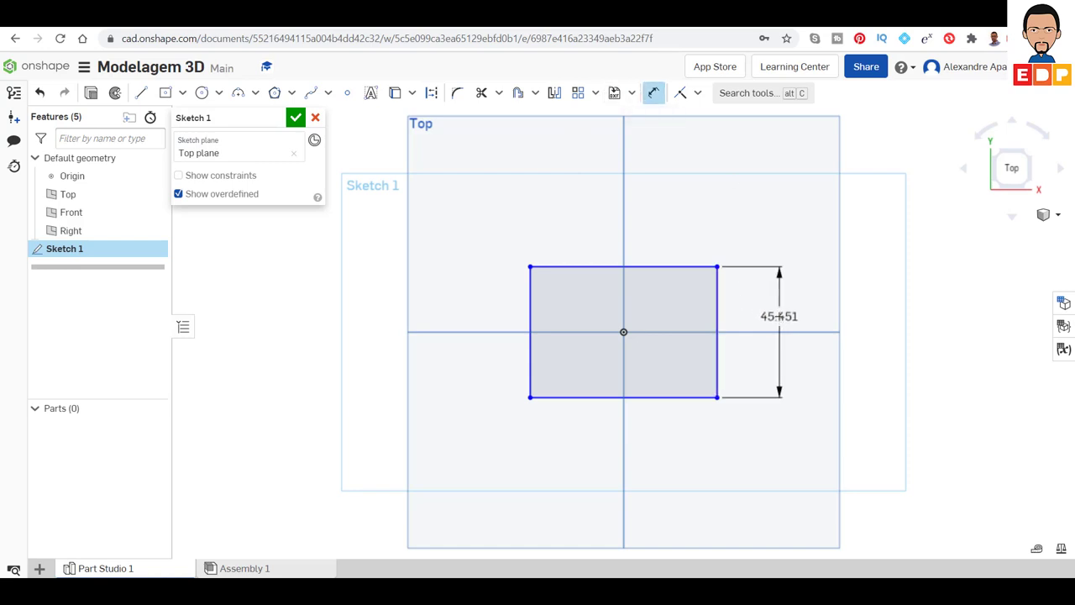
pyautogui.click(780, 316)
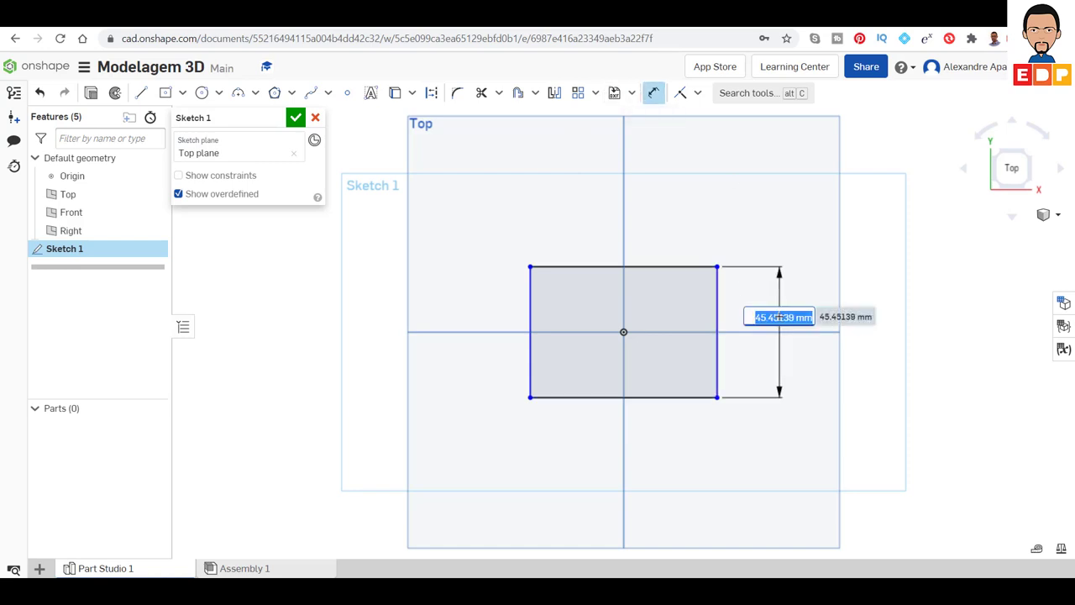
pyautogui.write('50')
pyautogui.press('Return')
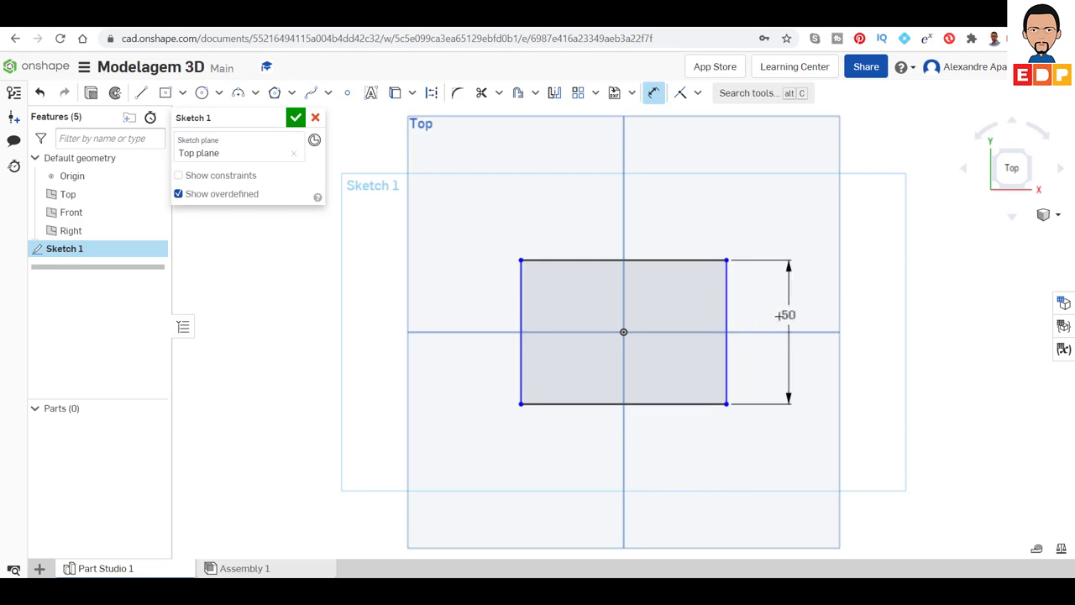
pyautogui.click(604, 260)
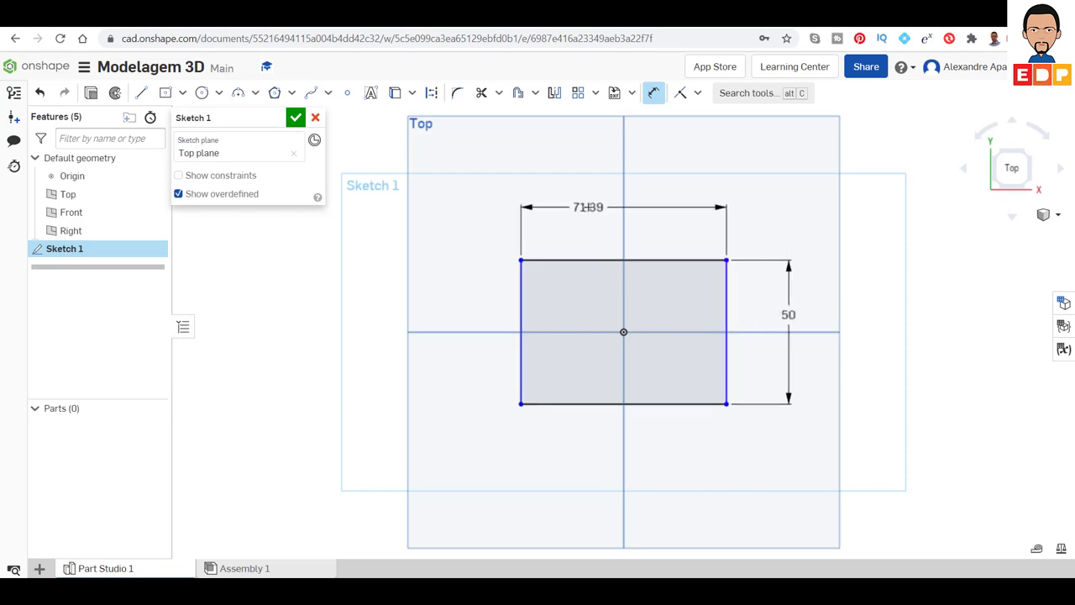
pyautogui.click(589, 206)
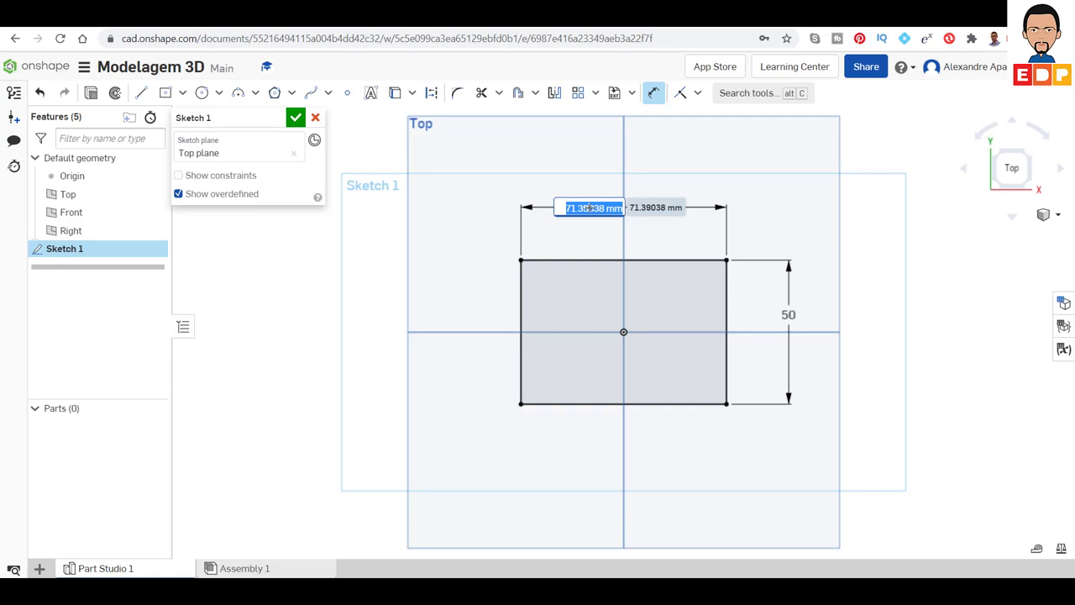
pyautogui.write('70')
pyautogui.press('Return')
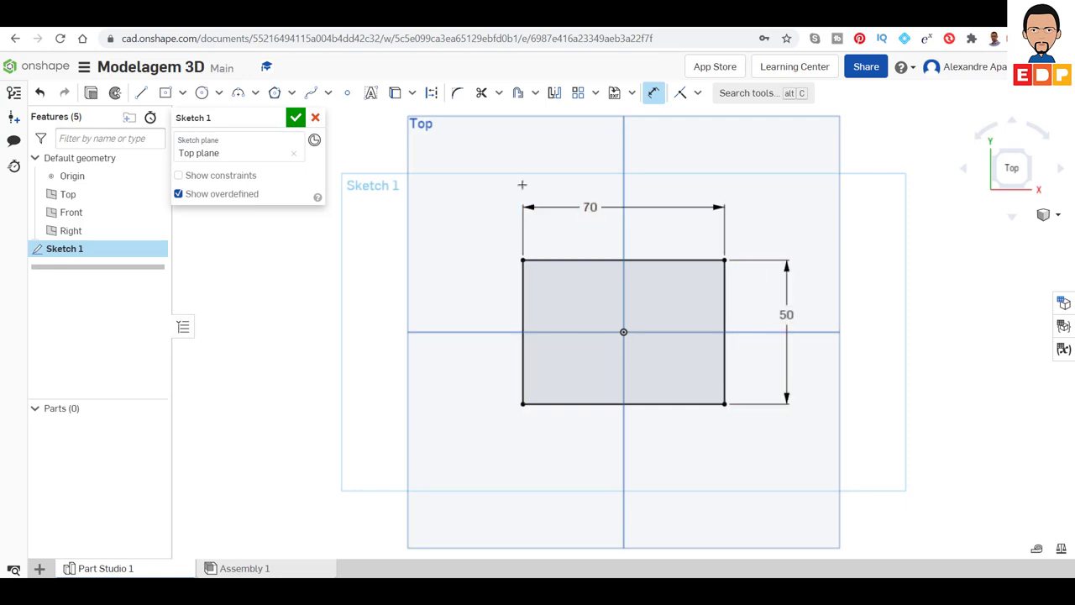
pyautogui.click(296, 119)
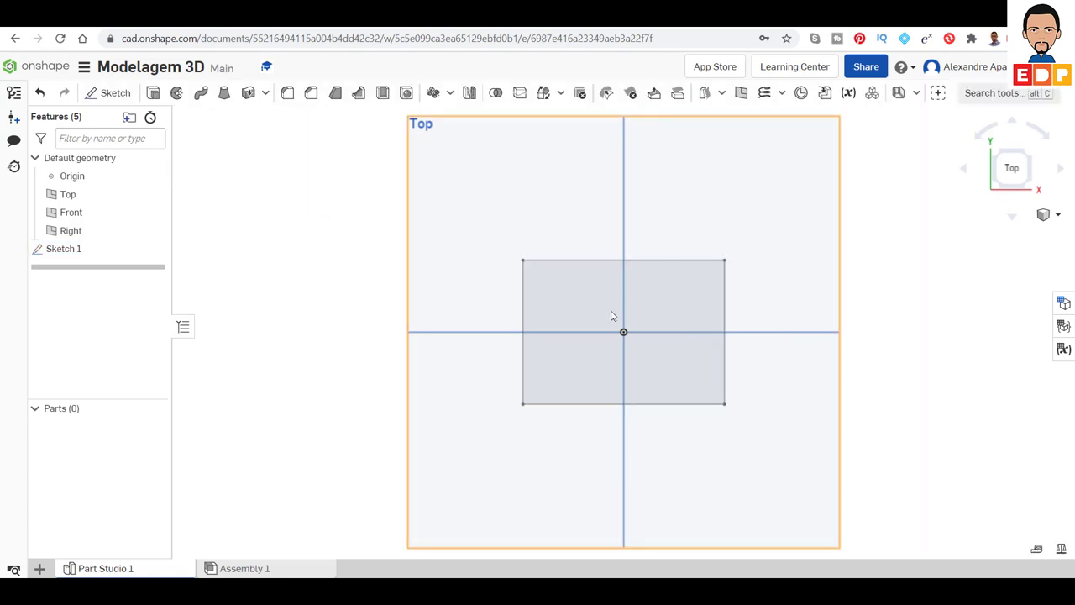
# - Extrude the rectangle as a new solid, symmetric about the sketch plane, with a depth of 20 mm
pyautogui.click(1030, 155)
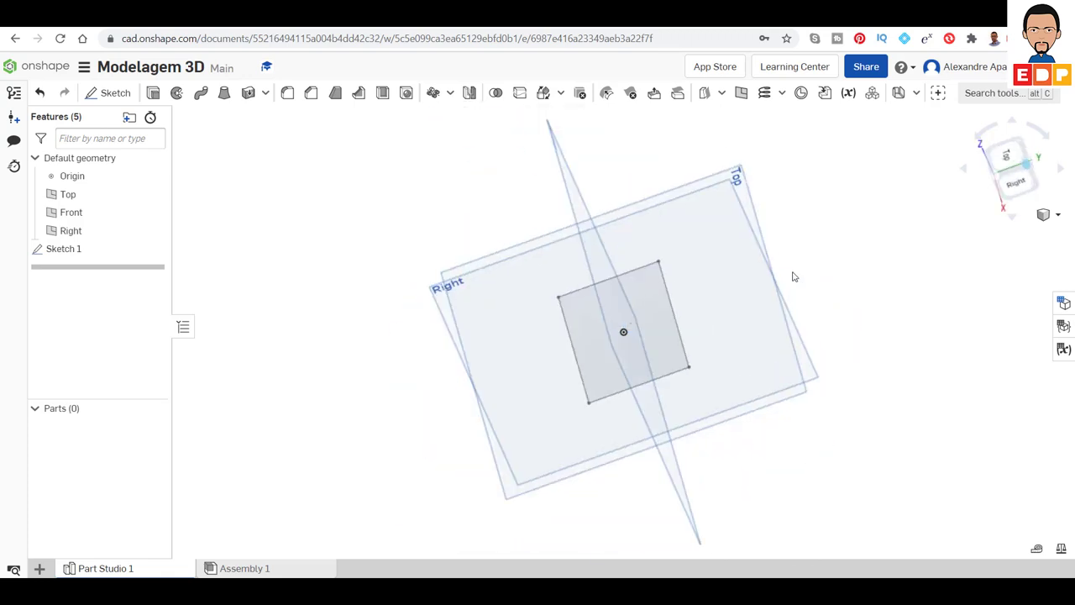
pyautogui.click(153, 94)
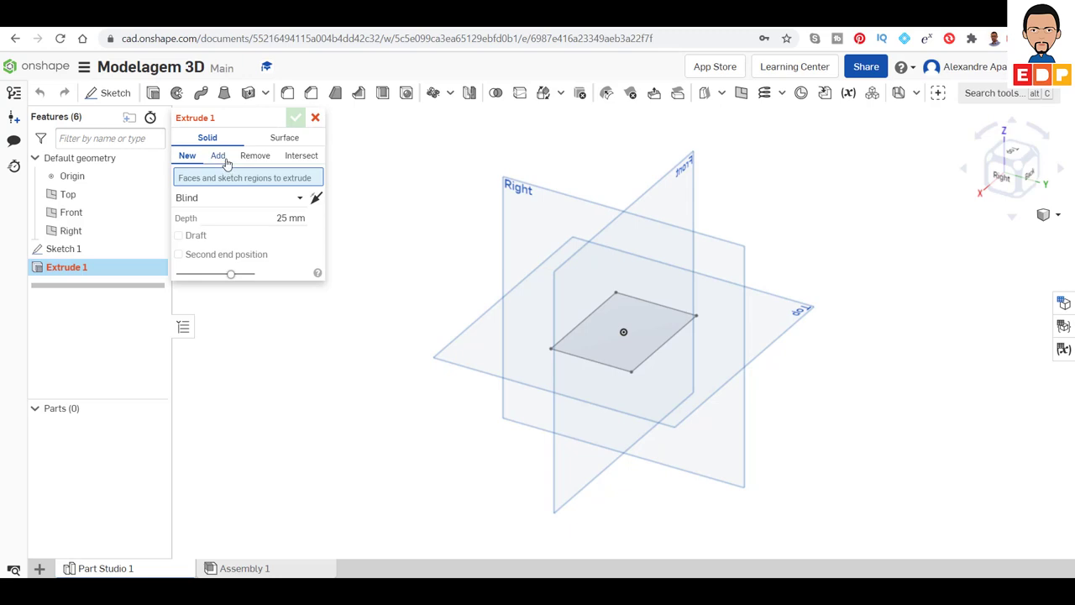
pyautogui.click(619, 357)
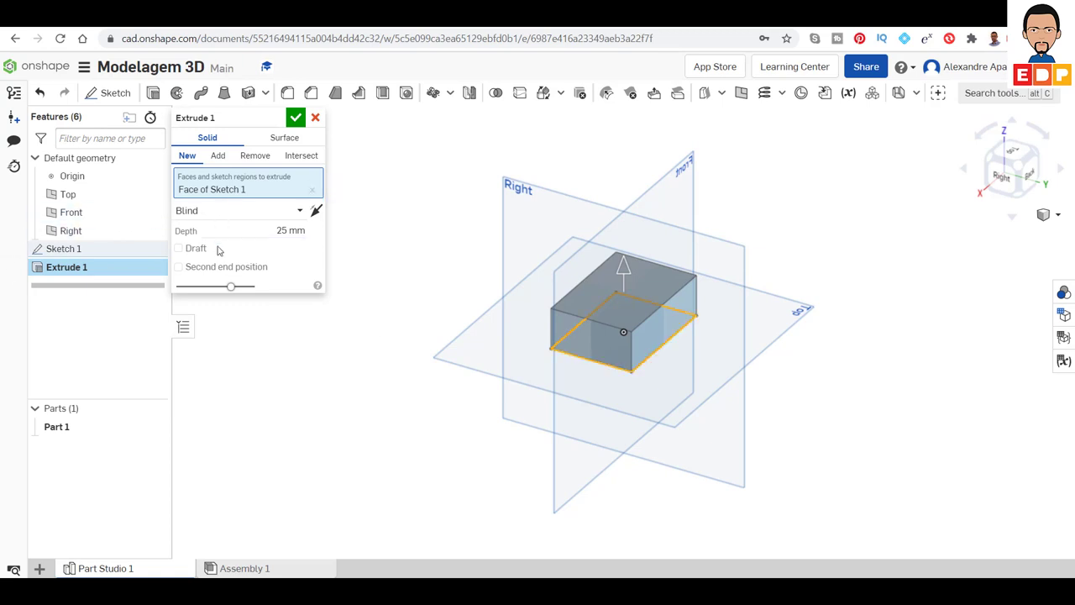
pyautogui.click(271, 216)
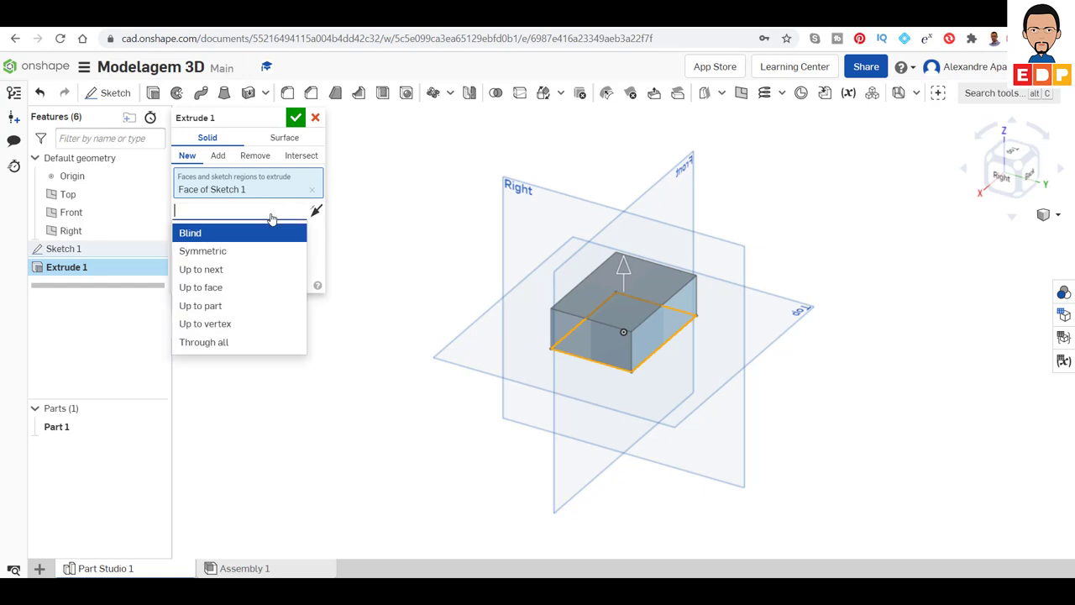
pyautogui.click(239, 254)
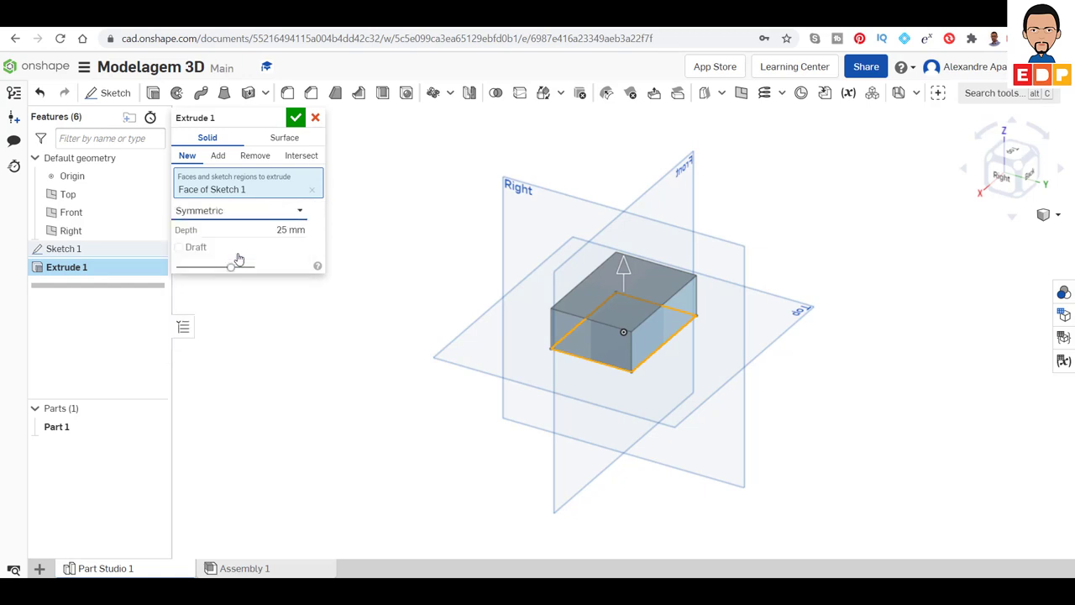
pyautogui.click(287, 231)
pyautogui.write('20')
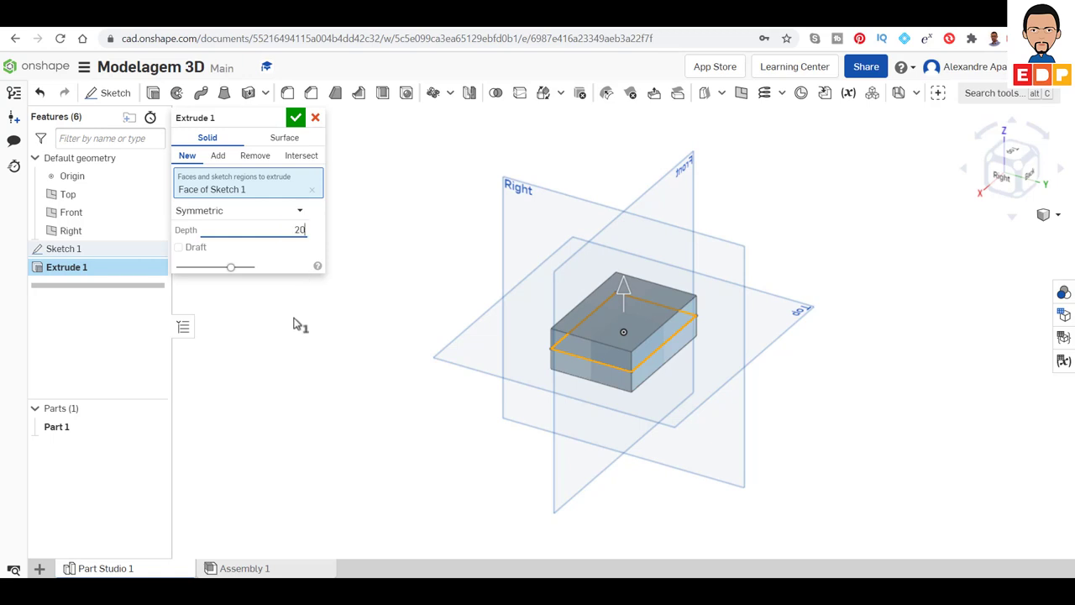
pyautogui.press('Return')
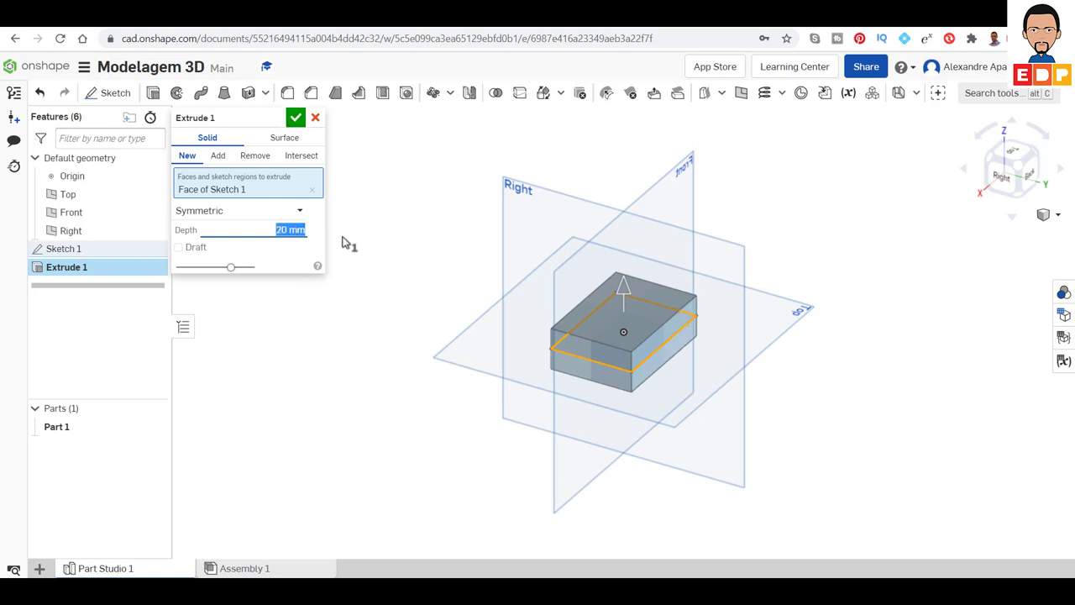
pyautogui.click(295, 119)
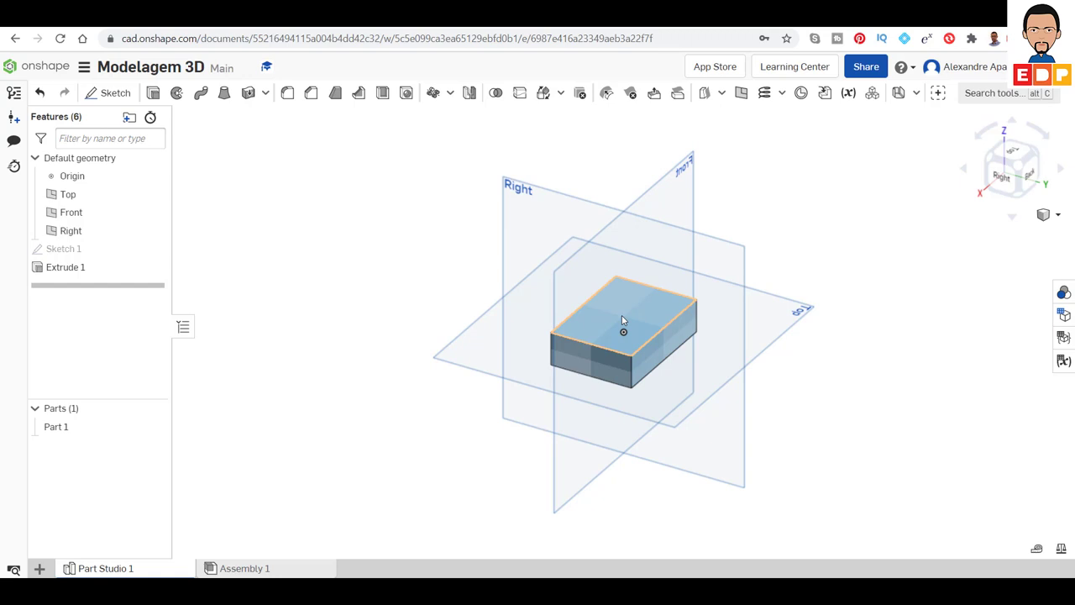
# - Start a sketch on the block's top face and draw a circle about 9.3 mm in diameter left of the origin, level with it
pyautogui.click(623, 327)
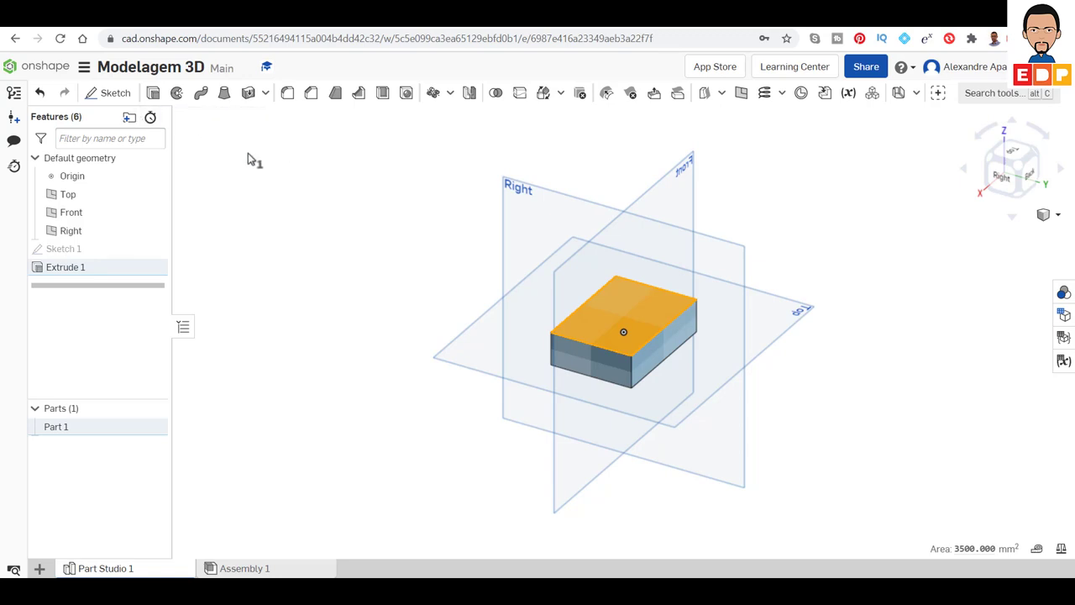
pyautogui.click(99, 93)
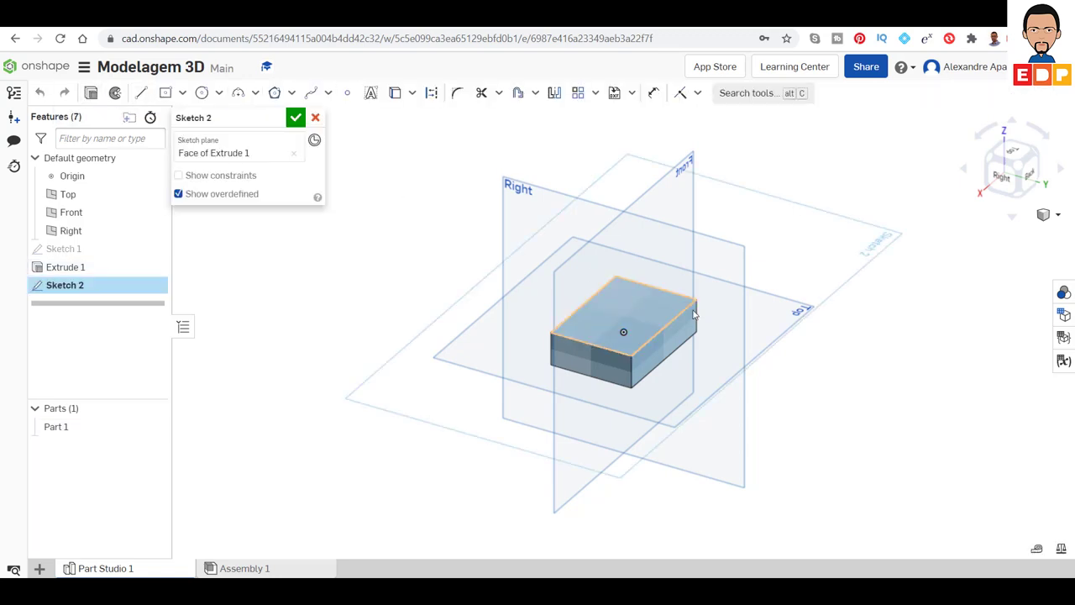
pyautogui.click(640, 311)
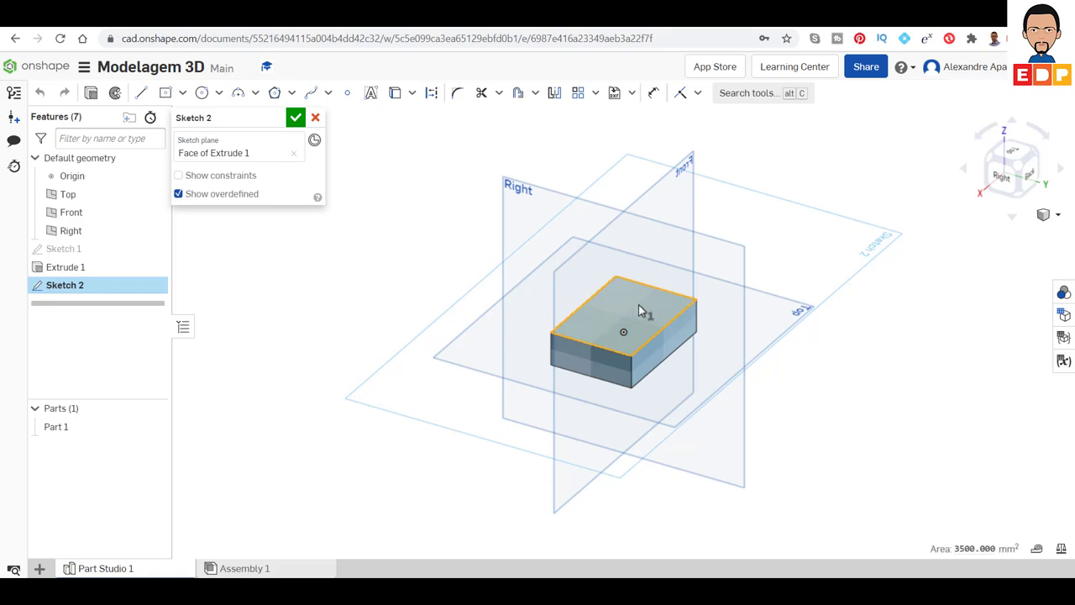
pyautogui.click(1010, 151)
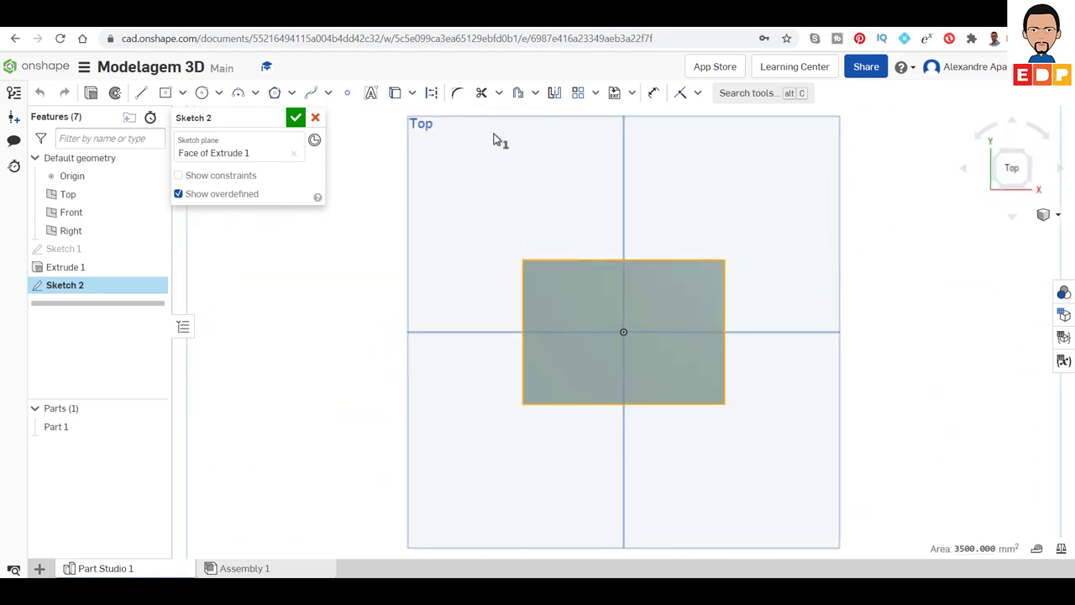
pyautogui.click(204, 94)
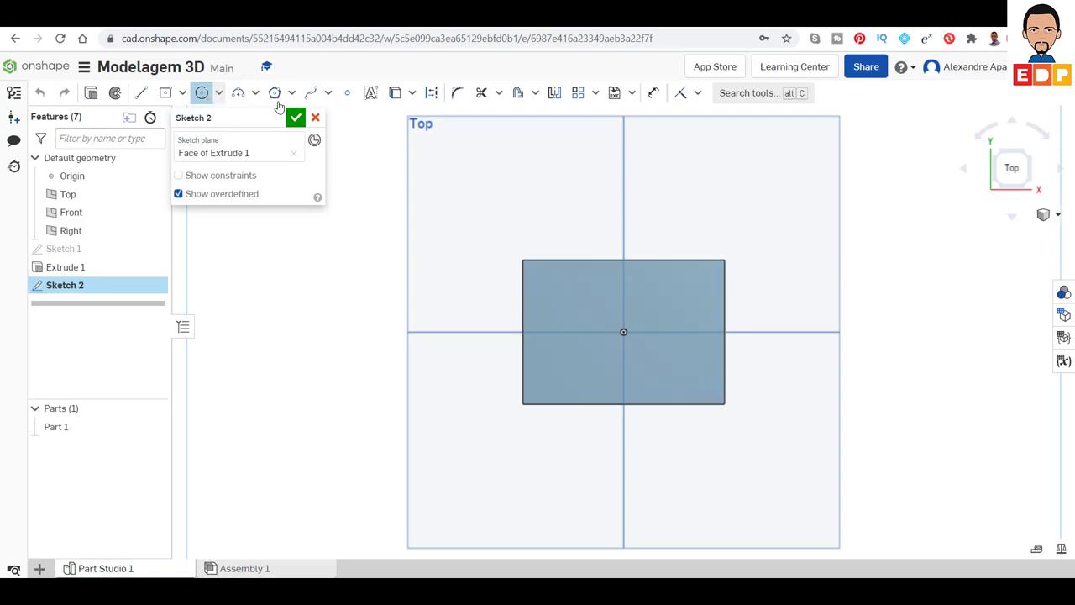
pyautogui.click(562, 333)
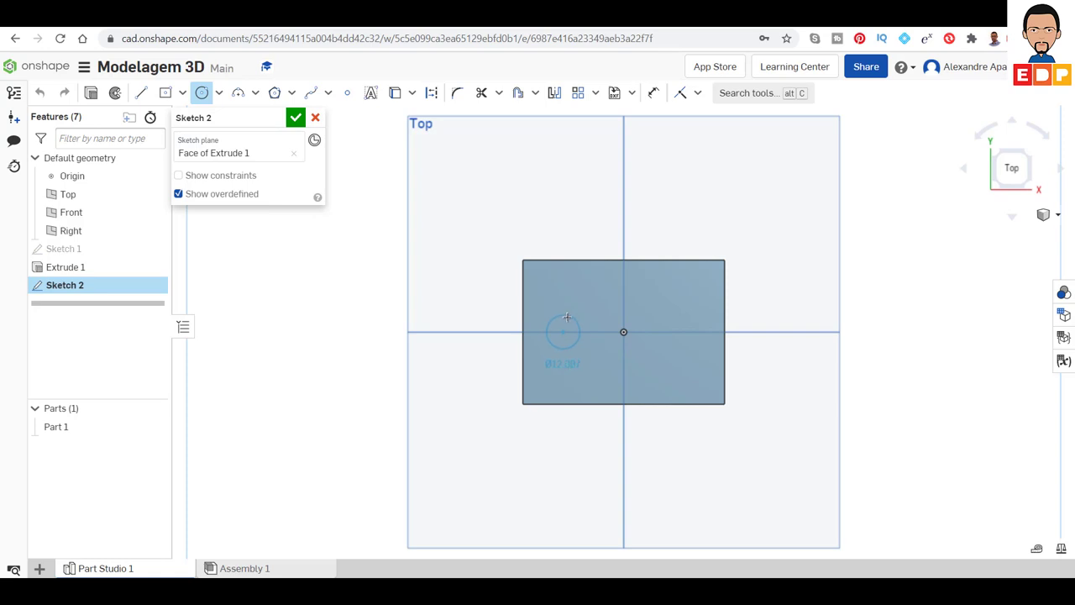
pyautogui.click(570, 321)
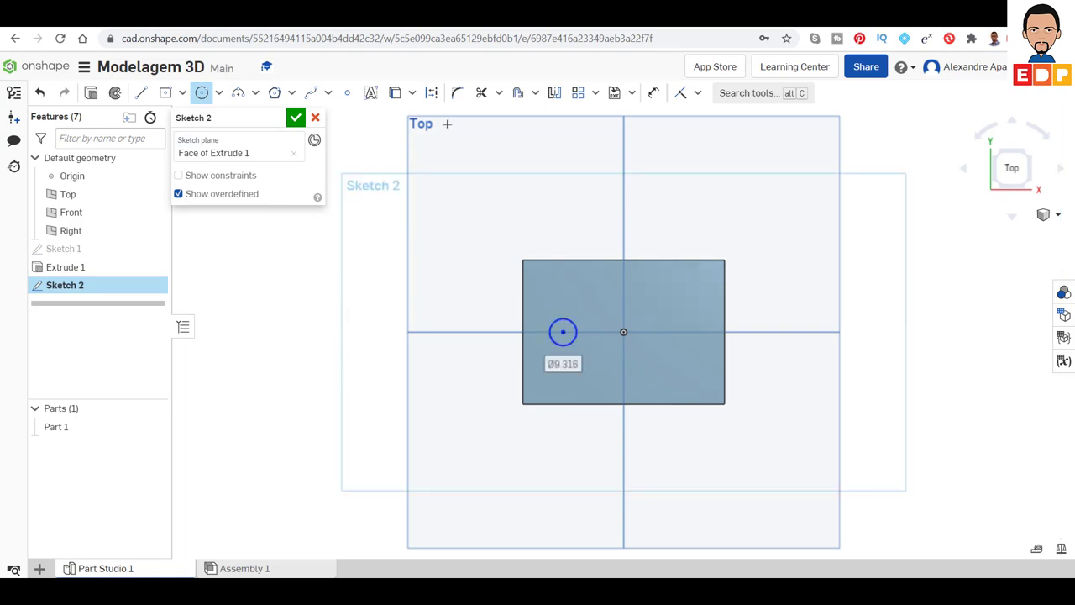
# - Dimension the circle to 8 mm in diameter and its centre to 15 mm horizontally from the origin
pyautogui.click(654, 94)
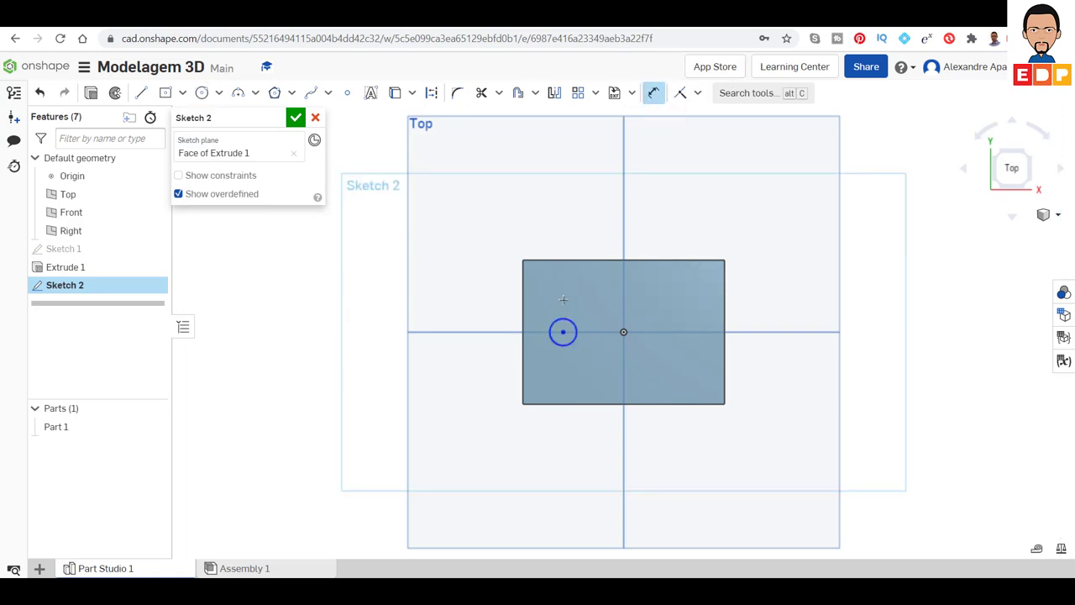
pyautogui.click(563, 330)
pyautogui.click(472, 348)
pyautogui.write('8')
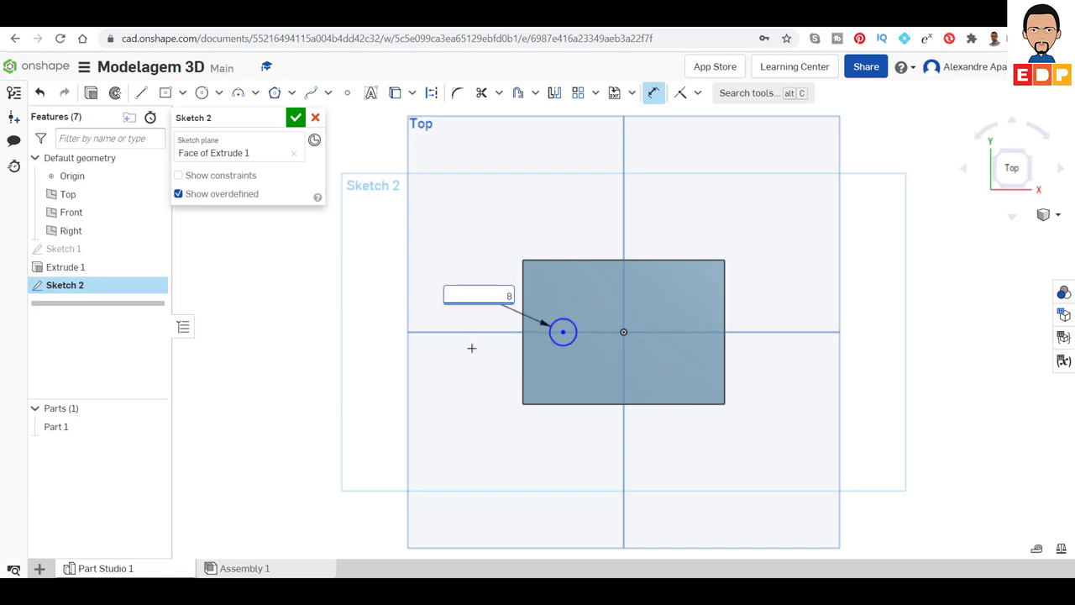
pyautogui.press('Return')
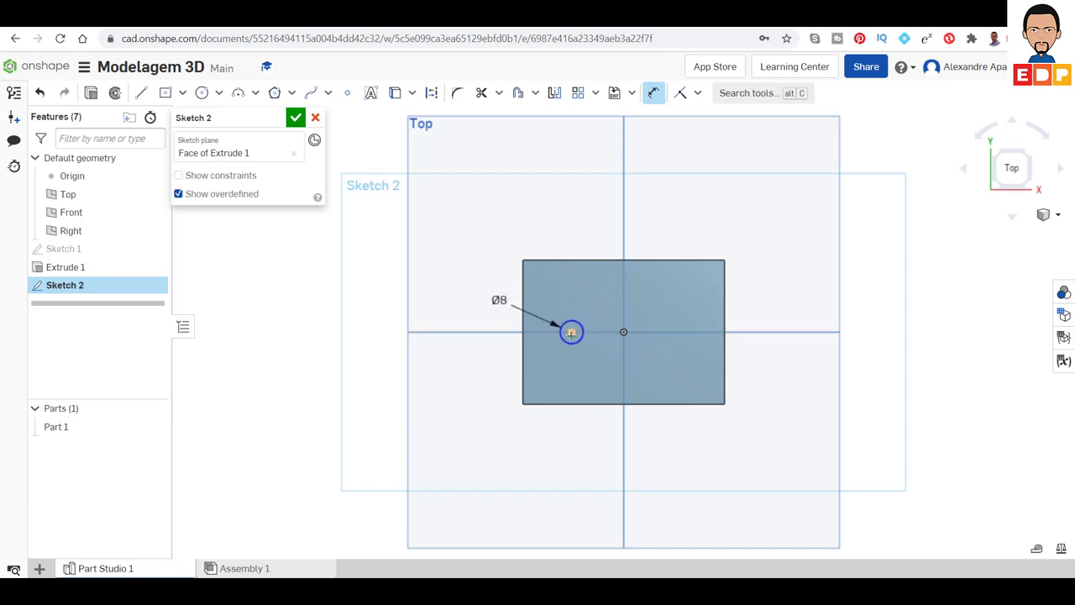
pyautogui.click(614, 344)
pyautogui.click(573, 517)
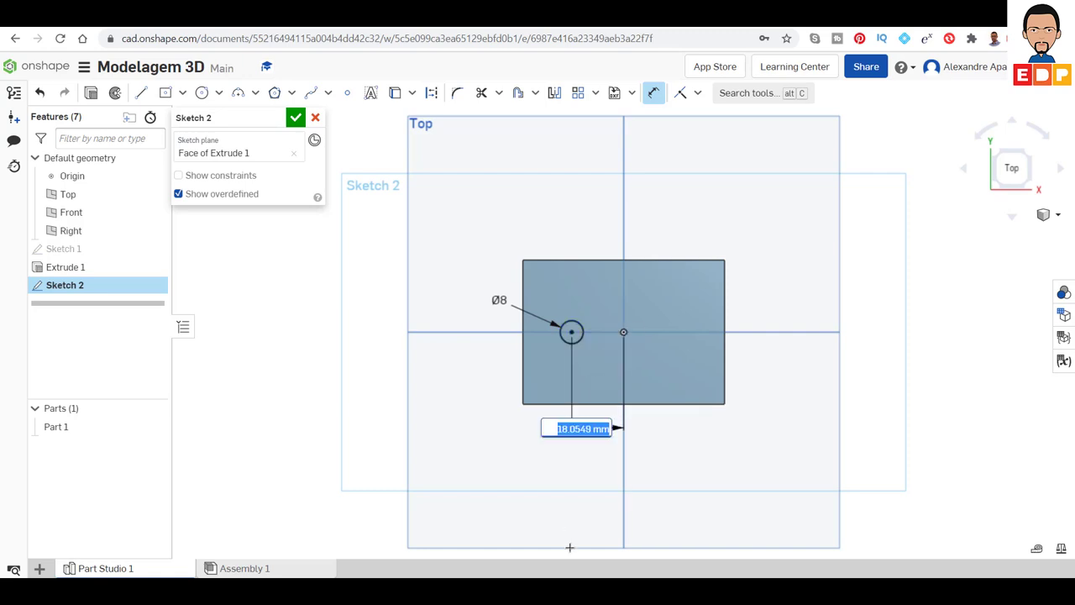
pyautogui.write('15')
pyautogui.press('Return')
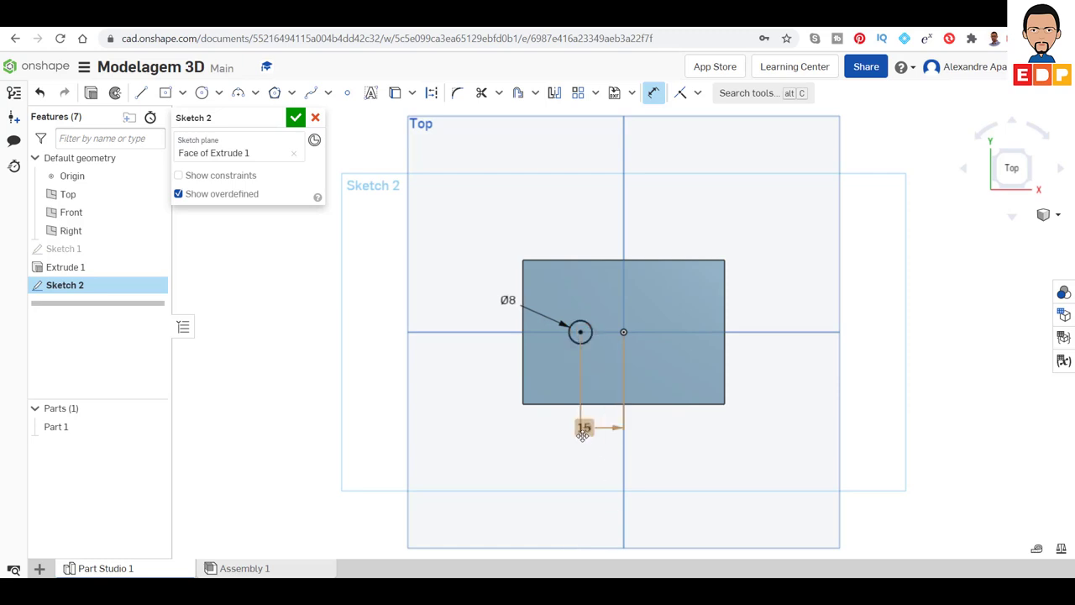
pyautogui.moveTo(582, 433); pyautogui.dragTo(595, 442)
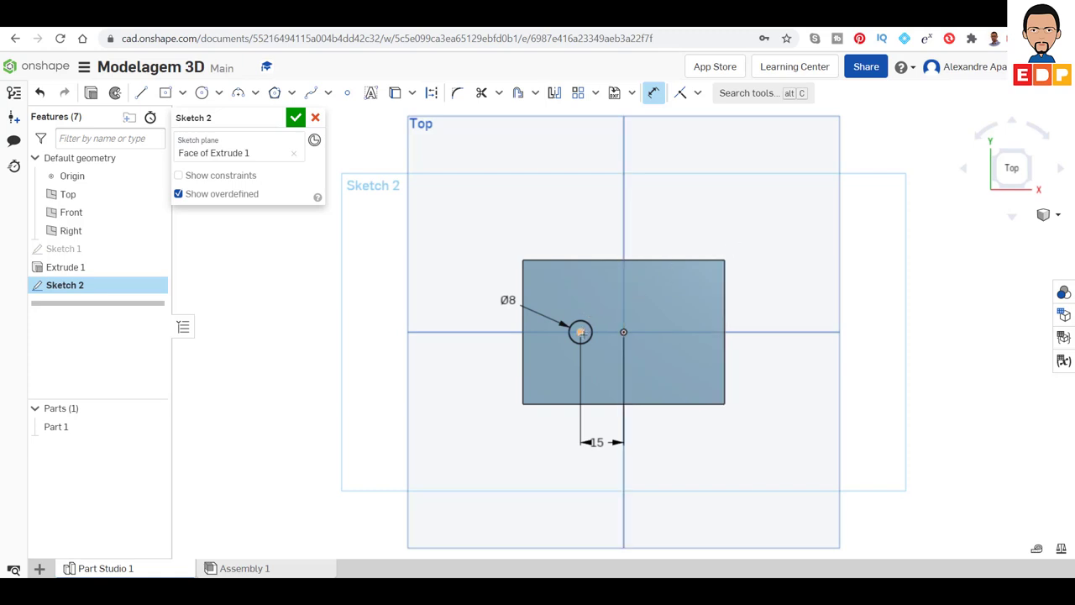
# - Create a circular sketch pattern of the 8 mm circle about the origin with 4 instances, and finish the sketch
pyautogui.click(596, 94)
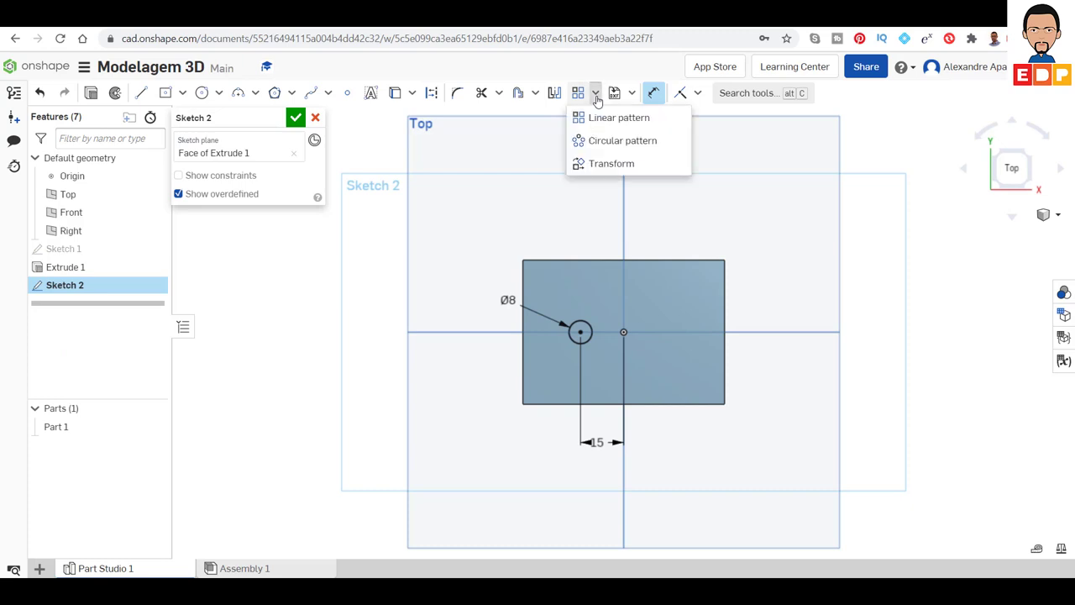
pyautogui.click(602, 139)
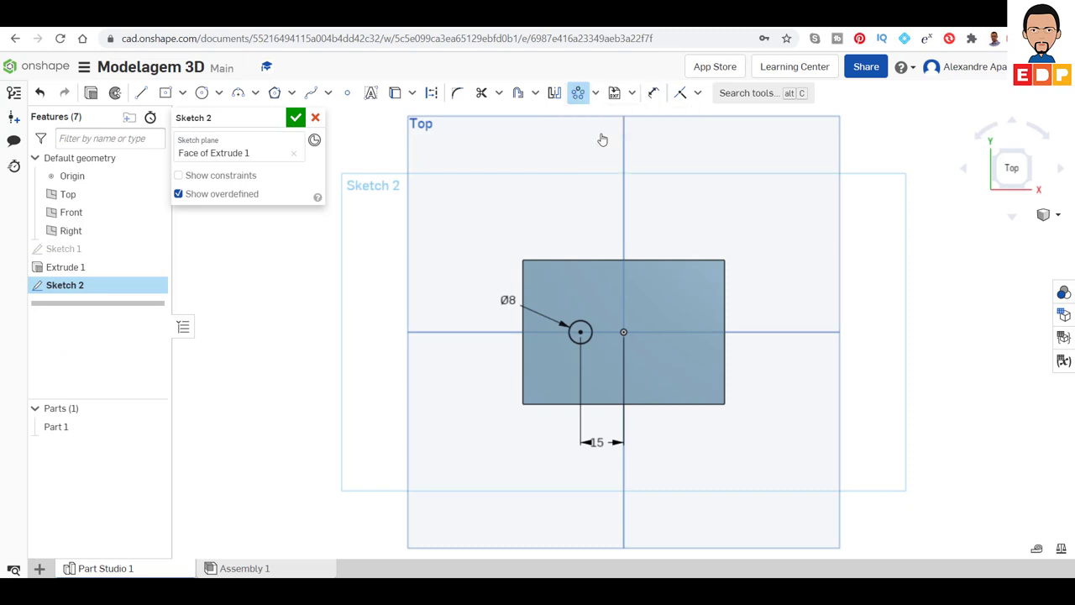
pyautogui.click(587, 325)
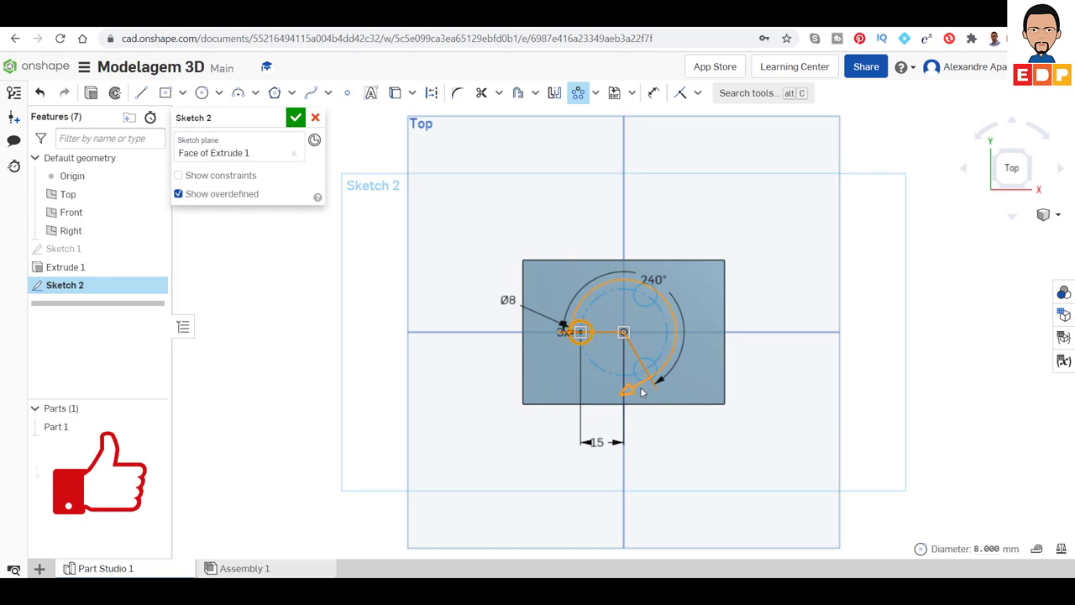
pyautogui.moveTo(651, 384); pyautogui.dragTo(516, 328)
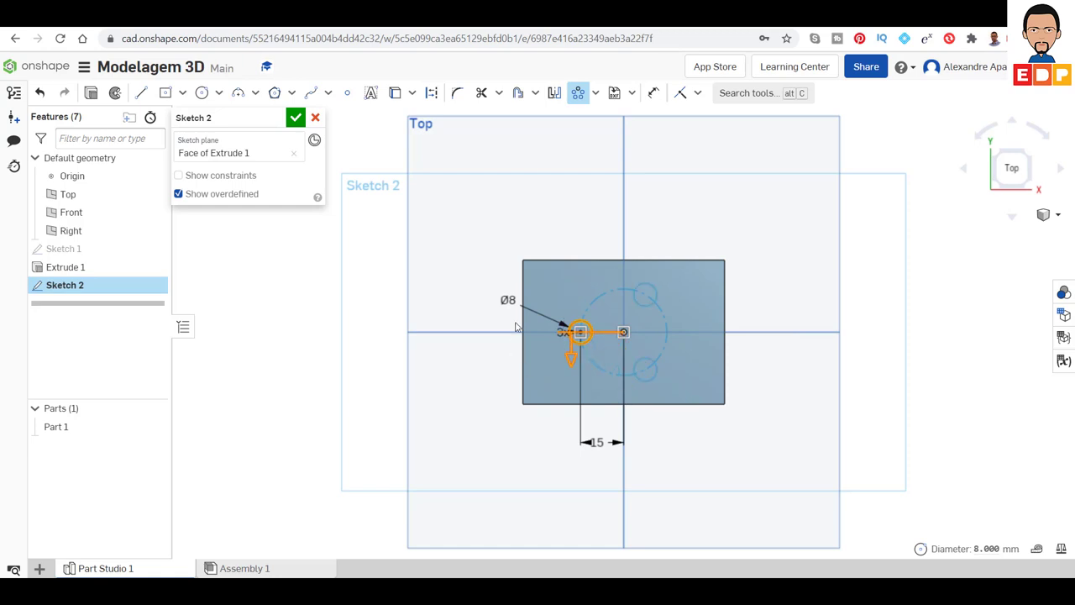
pyautogui.moveTo(542, 364)
pyautogui.mouseDown()
pyautogui.moveTo(612, 383)
pyautogui.moveTo(577, 392)
pyautogui.moveTo(532, 352)
pyautogui.mouseUp()
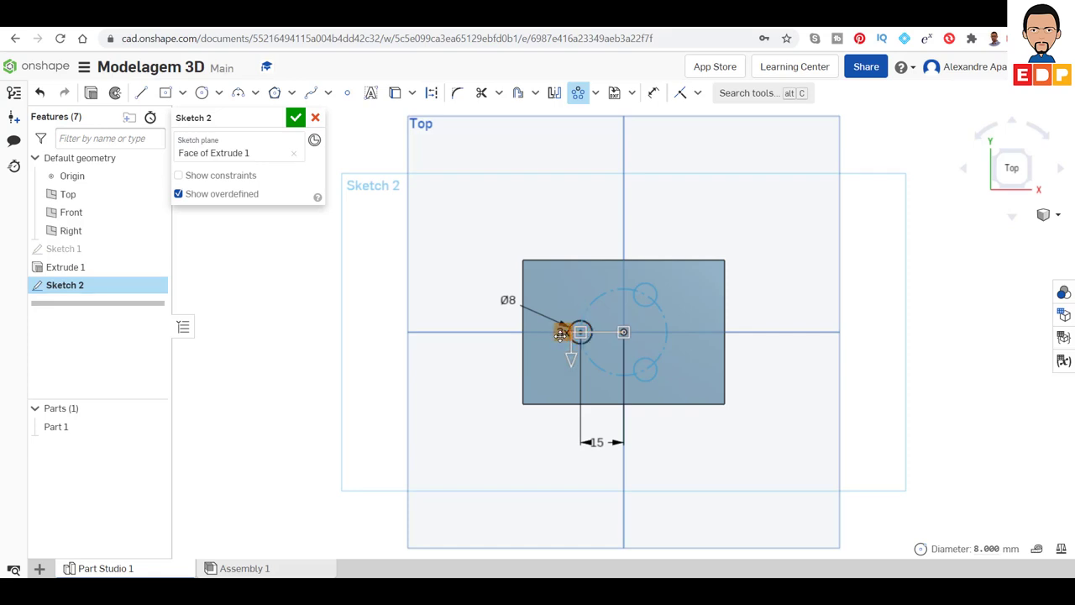
pyautogui.click(561, 334)
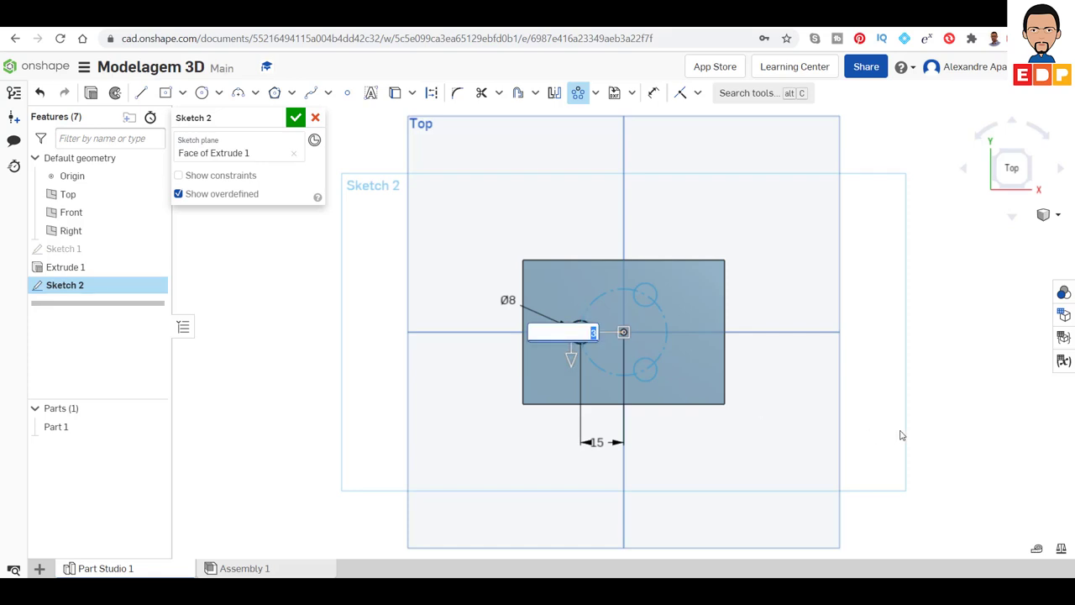
pyautogui.write('4')
pyautogui.press('Return')
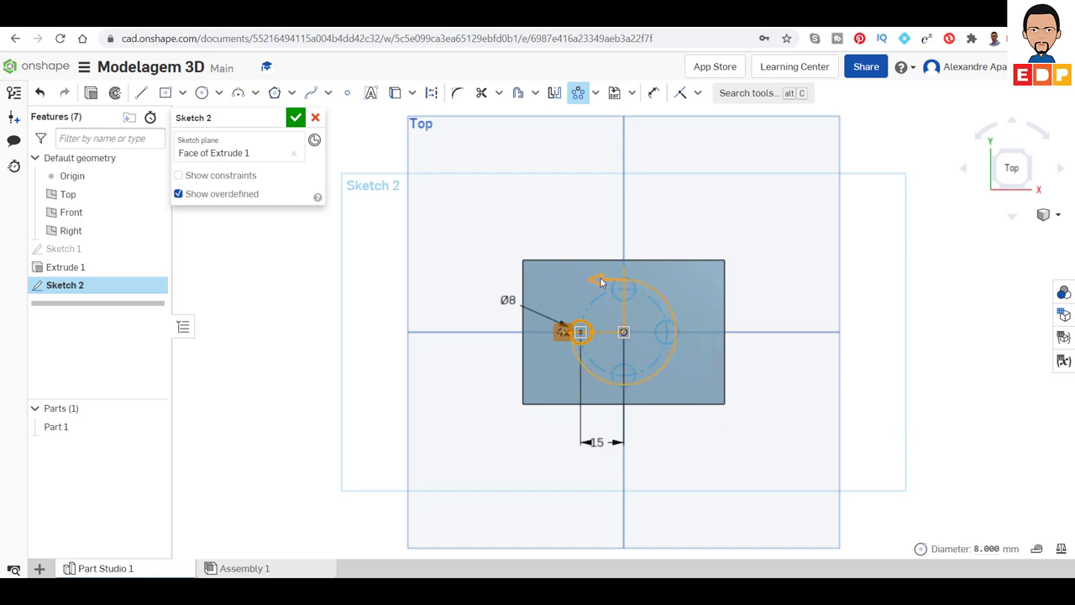
pyautogui.moveTo(601, 282); pyautogui.dragTo(621, 297)
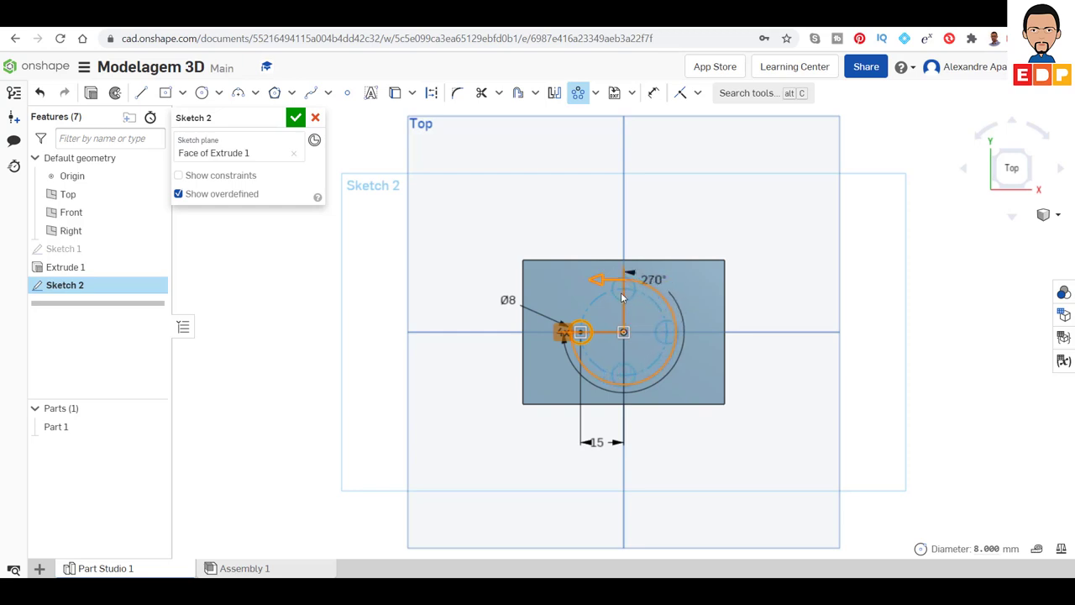
pyautogui.moveTo(624, 297); pyautogui.dragTo(623, 297)
pyautogui.click(296, 118)
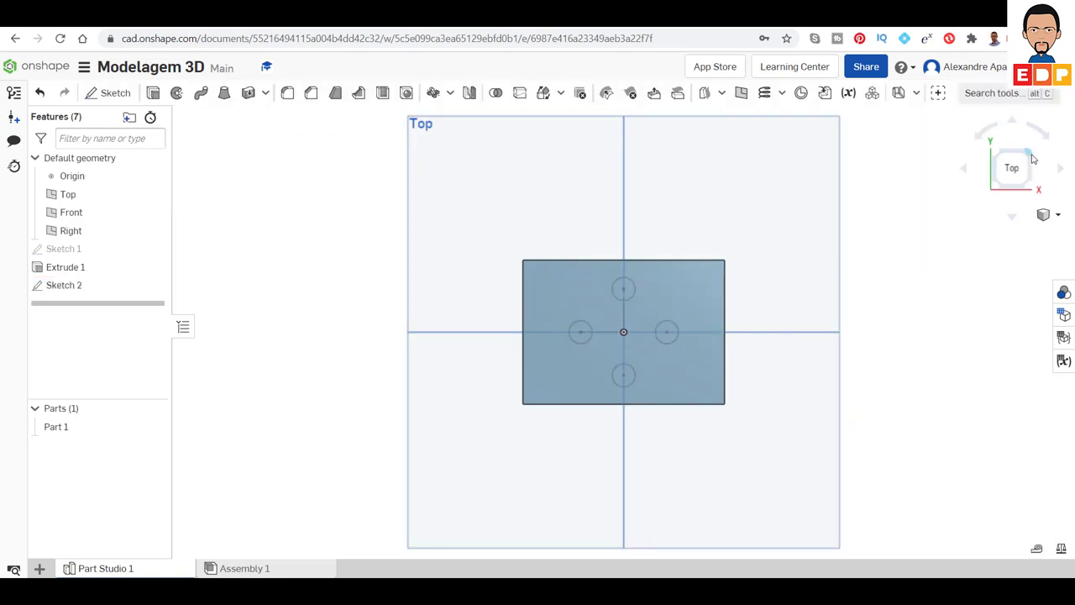
# - Start a solid extrusion and try removing the top-face region around the four circles to a blind depth of 25 mm
pyautogui.click(1033, 159)
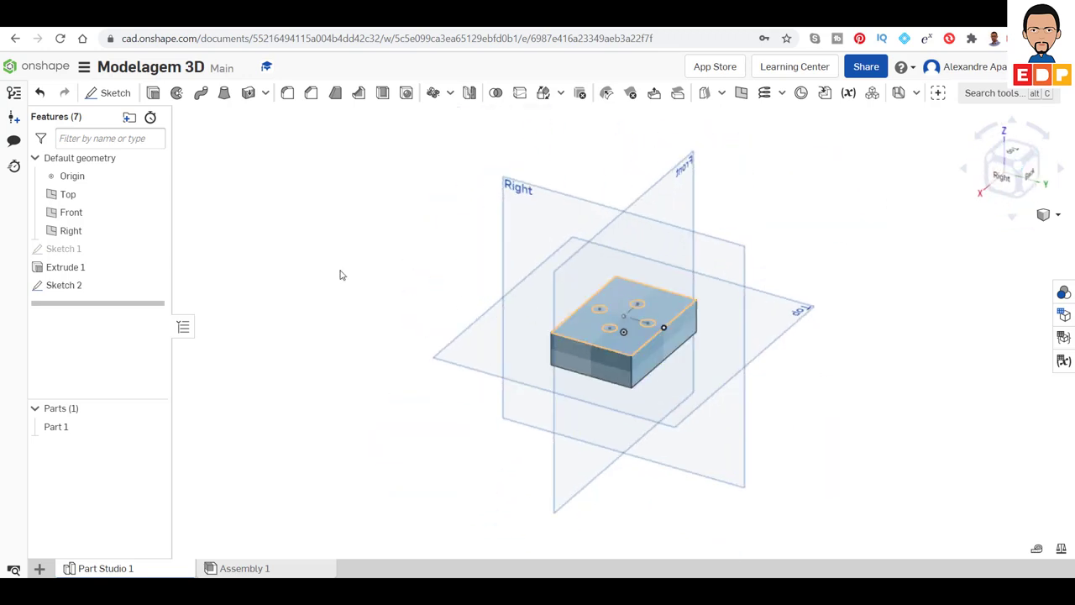
pyautogui.click(154, 95)
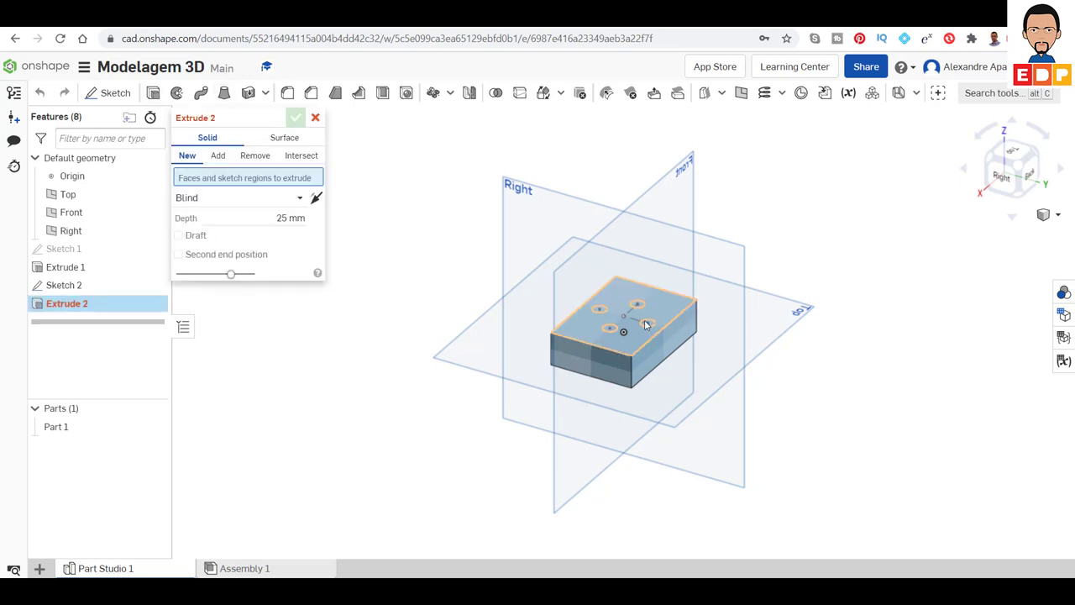
pyautogui.click(249, 159)
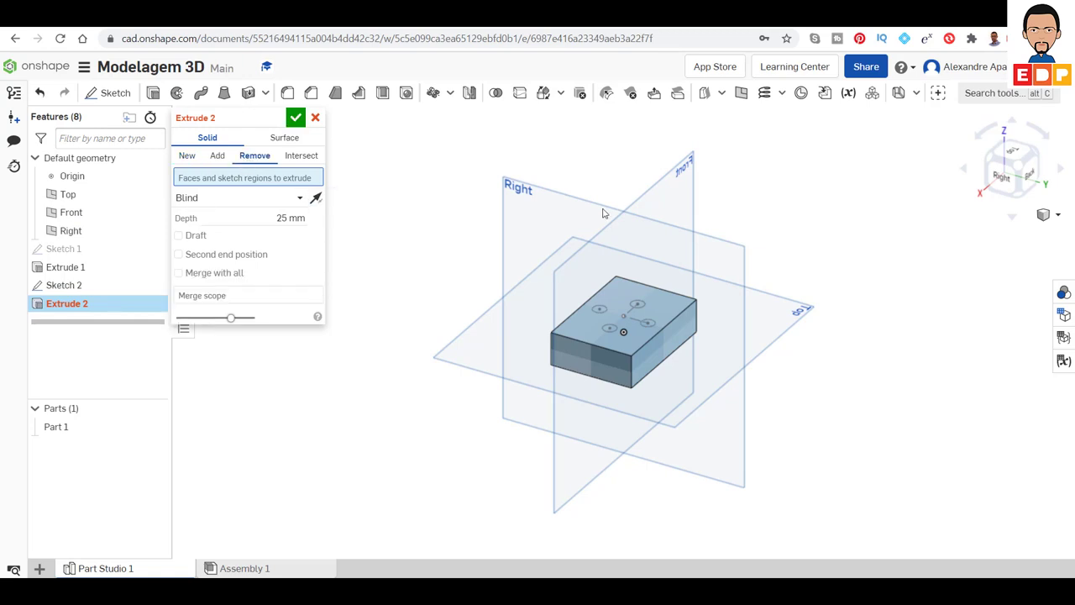
pyautogui.click(658, 328)
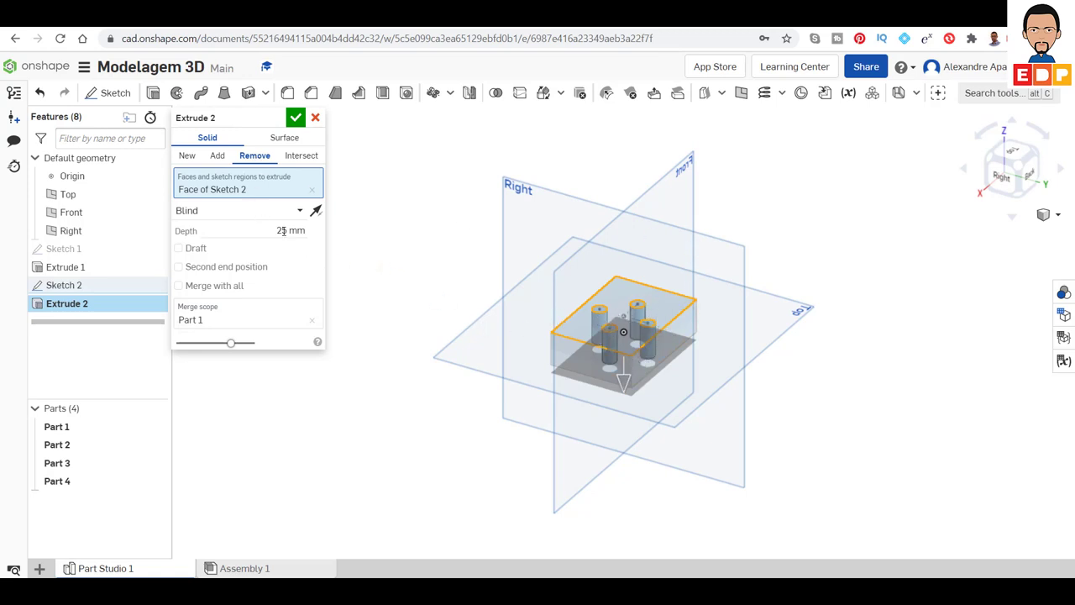
pyautogui.click(312, 190)
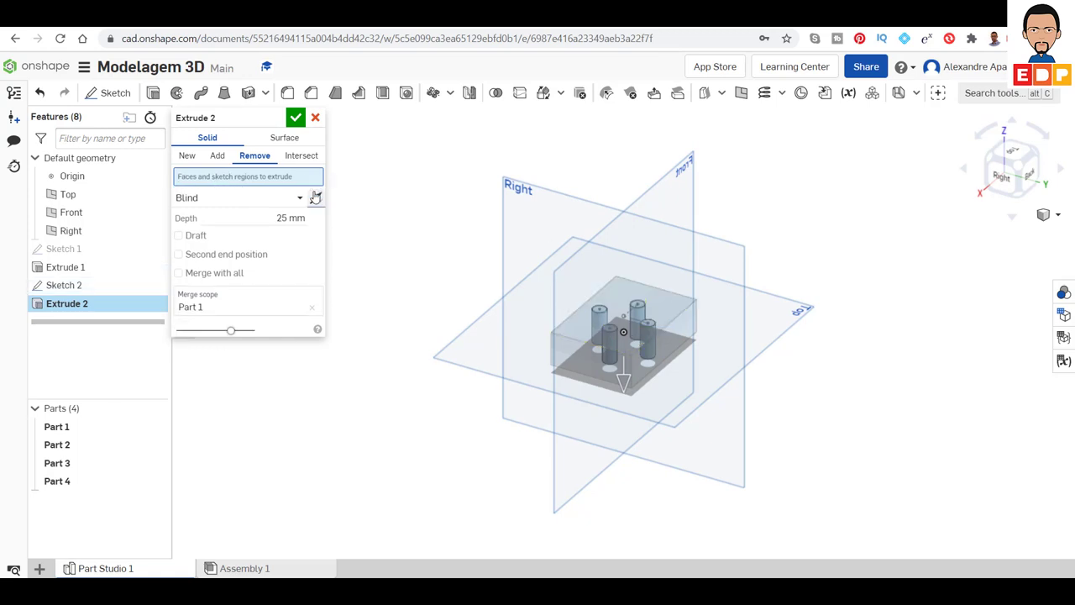
# - Try extruding the region around the four circles 25 mm upward as material added to the block
pyautogui.click(187, 156)
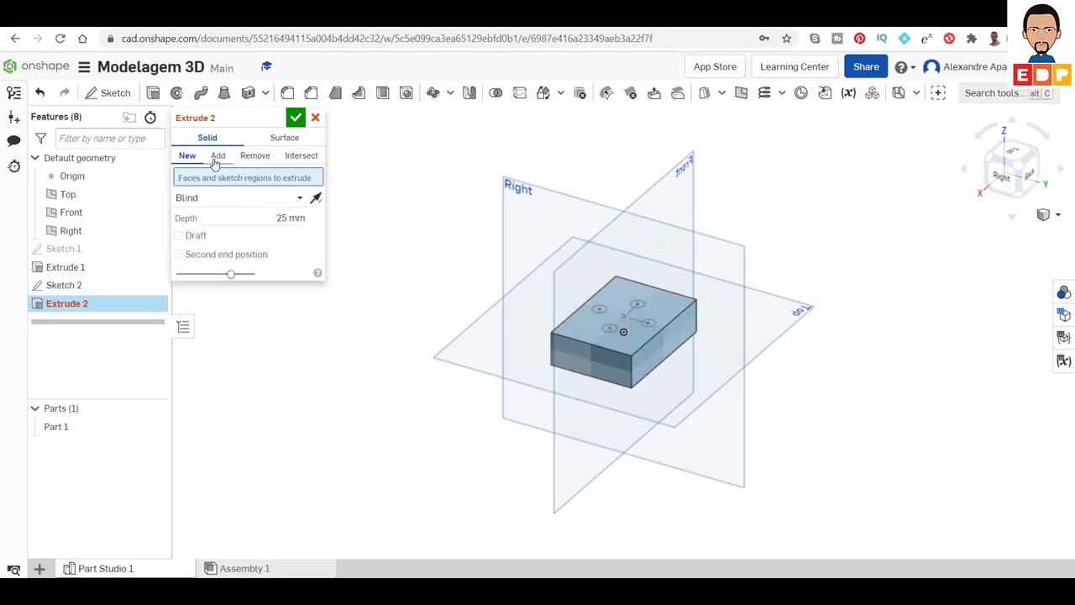
pyautogui.click(217, 160)
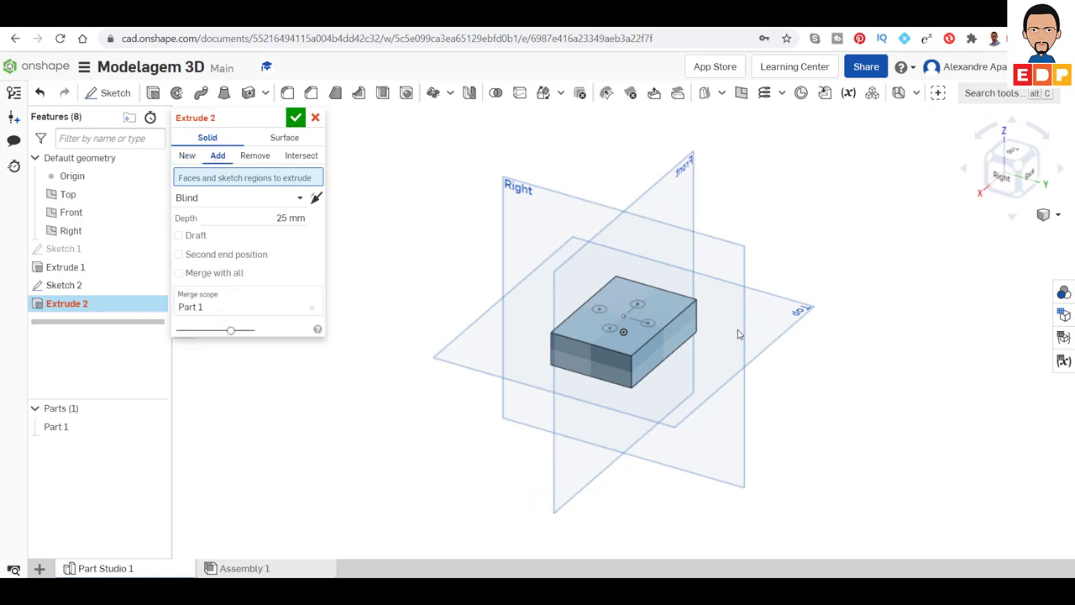
pyautogui.click(656, 324)
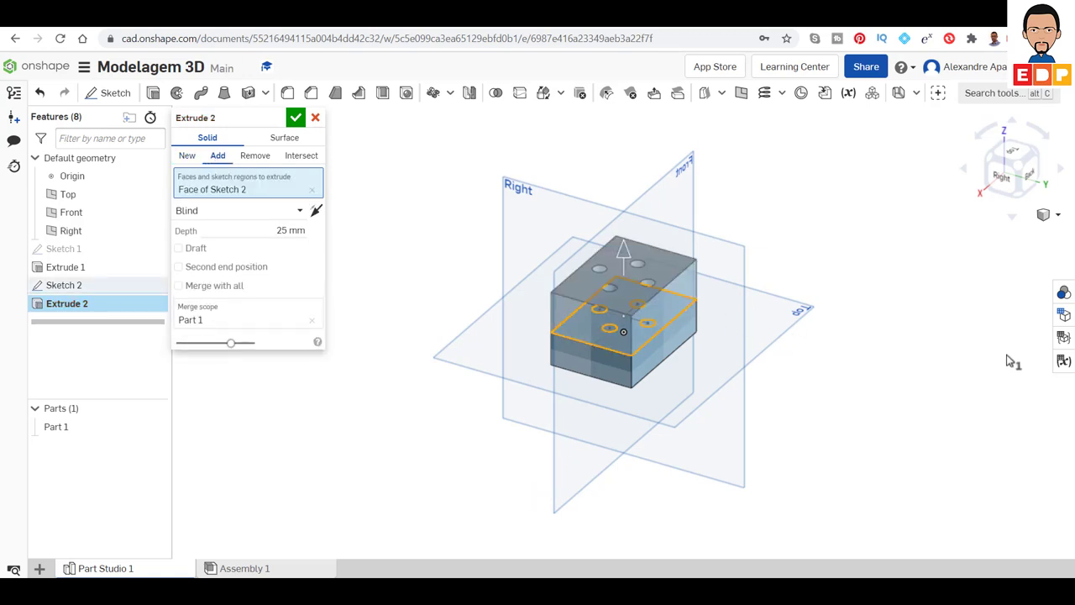
pyautogui.click(311, 191)
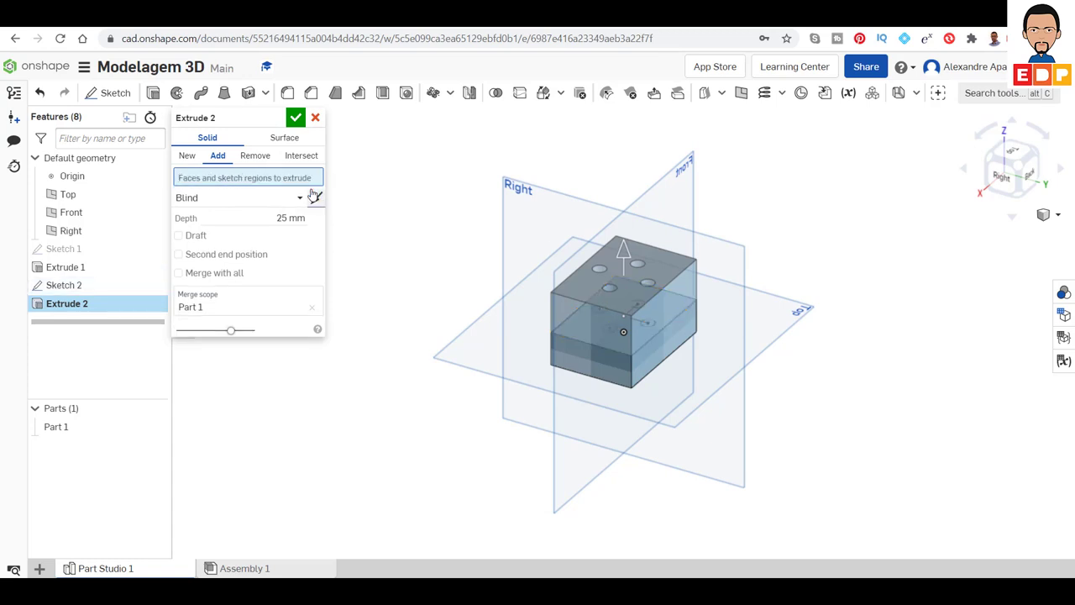
# - Cut the four holes by extruding the top-face region around the circles 25 mm into the block with the Intersect option
pyautogui.click(260, 158)
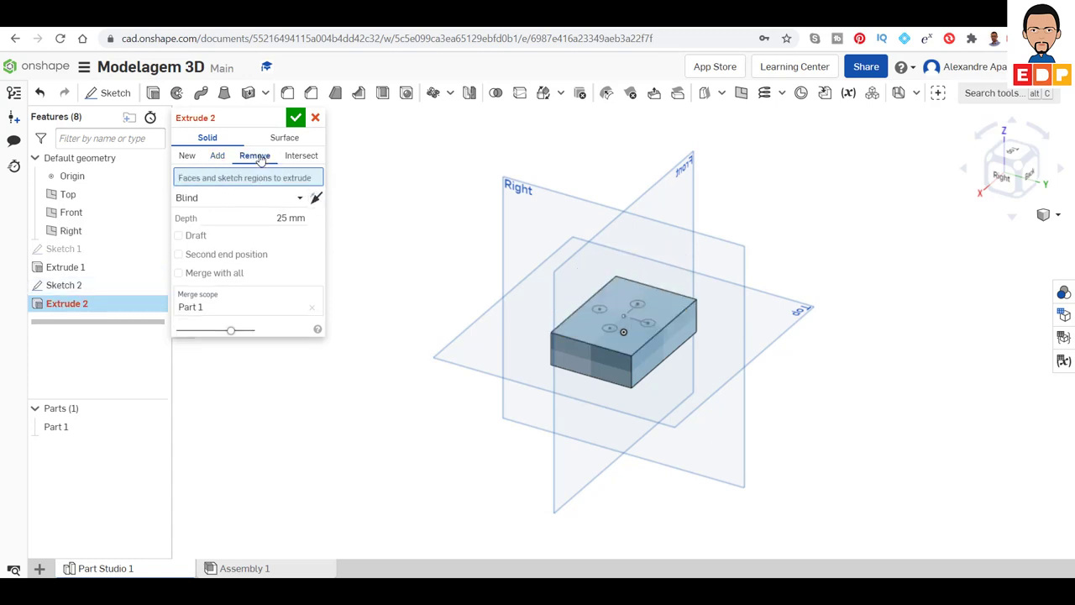
pyautogui.click(640, 302)
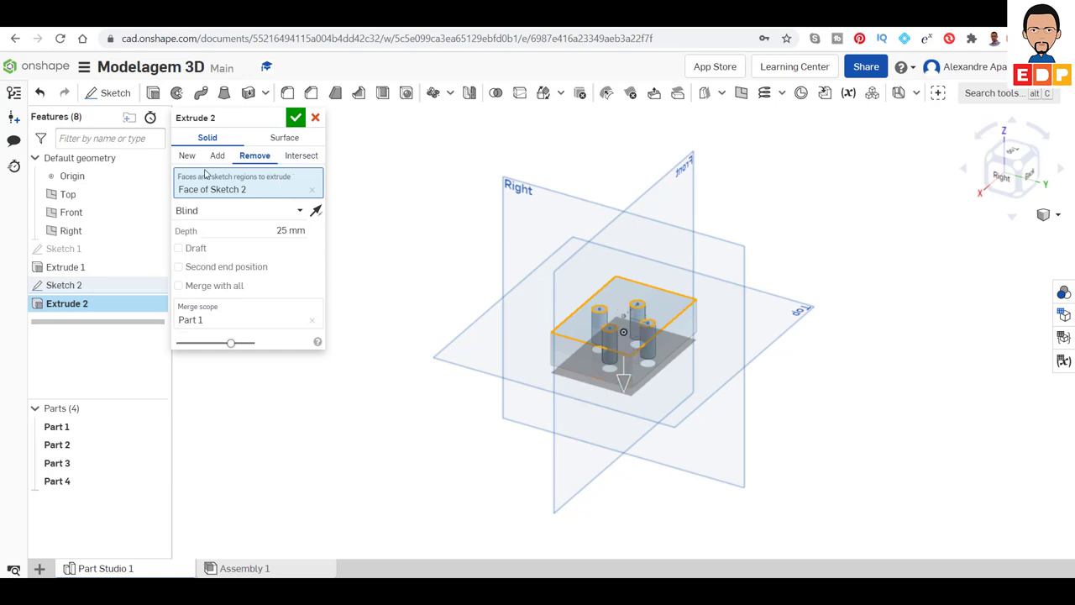
pyautogui.click(292, 157)
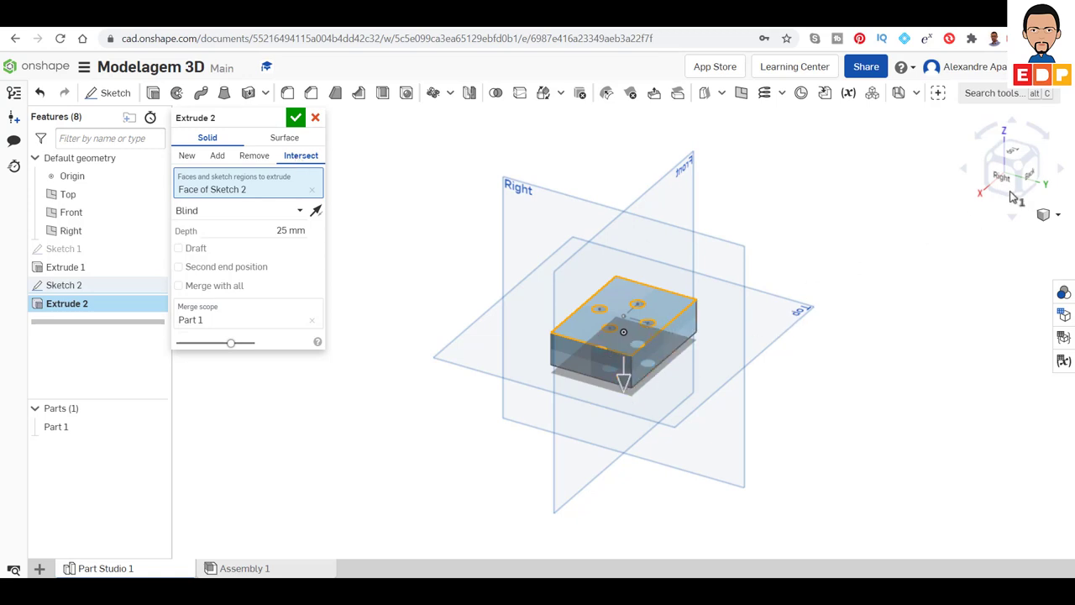
pyautogui.click(296, 119)
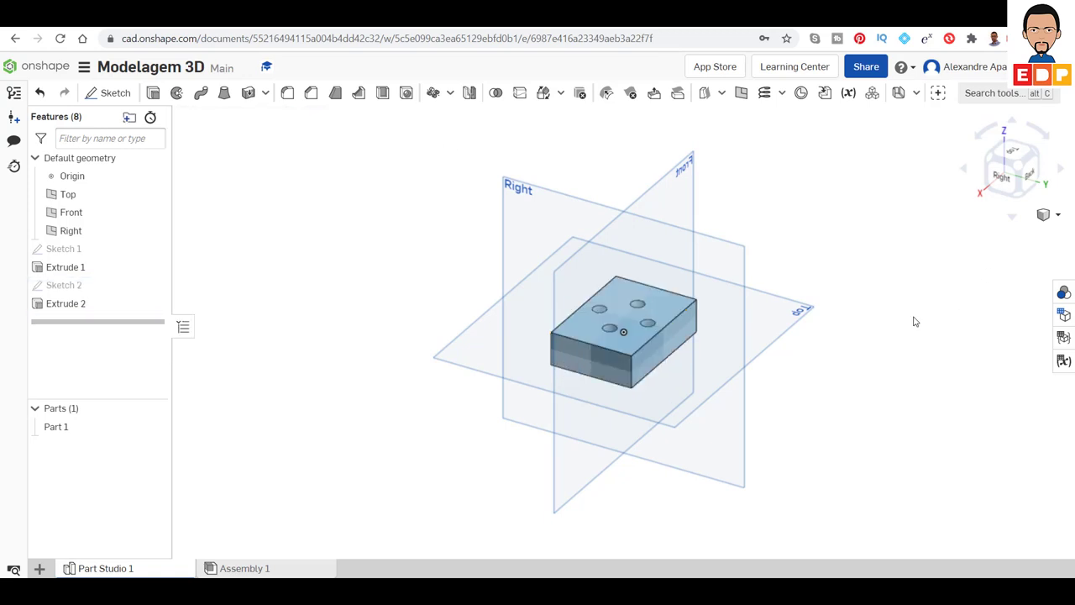
# - Start a new sketch on the block's 70 by 20 mm back face
pyautogui.click(1014, 151)
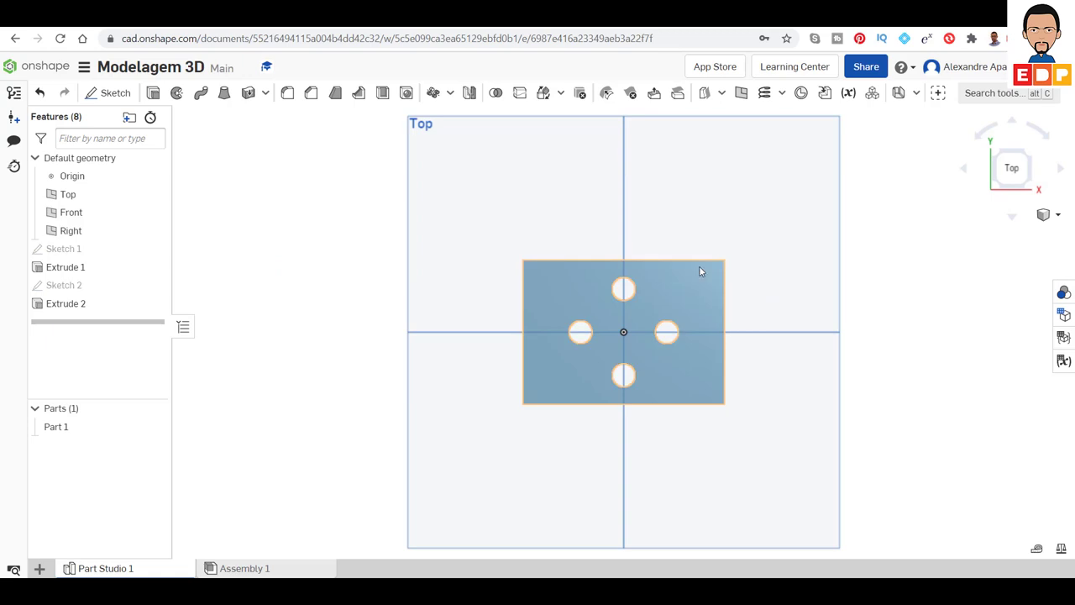
pyautogui.click(1031, 174)
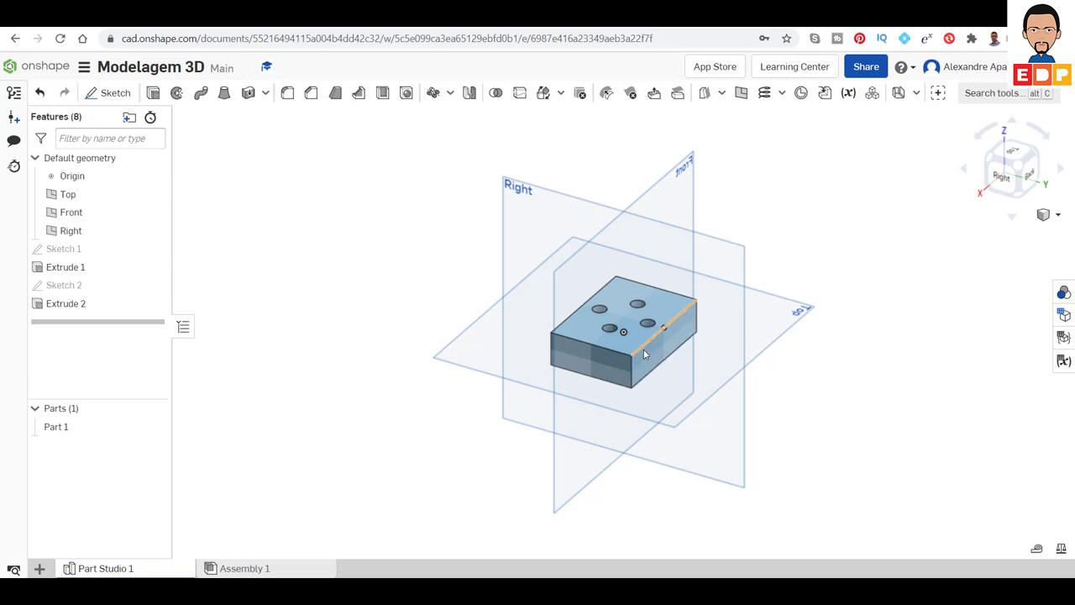
pyautogui.click(653, 362)
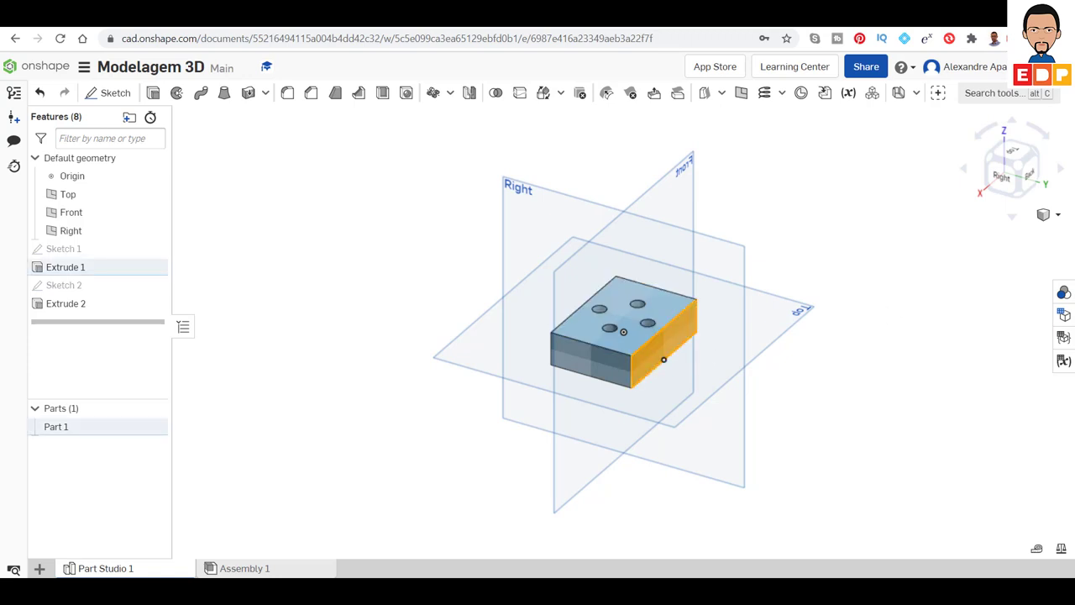
pyautogui.click(107, 93)
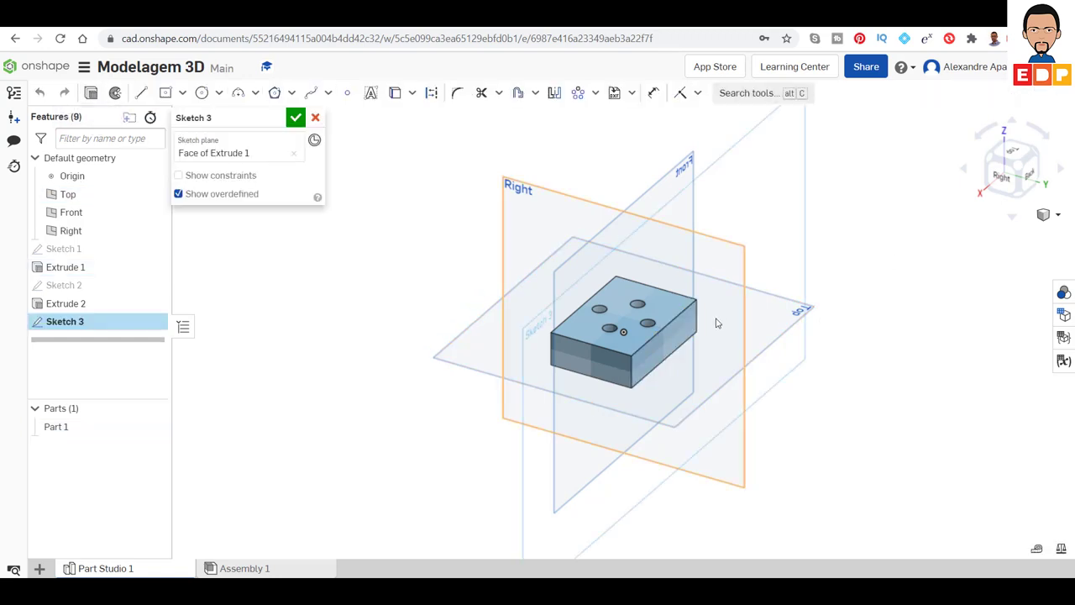
pyautogui.click(677, 336)
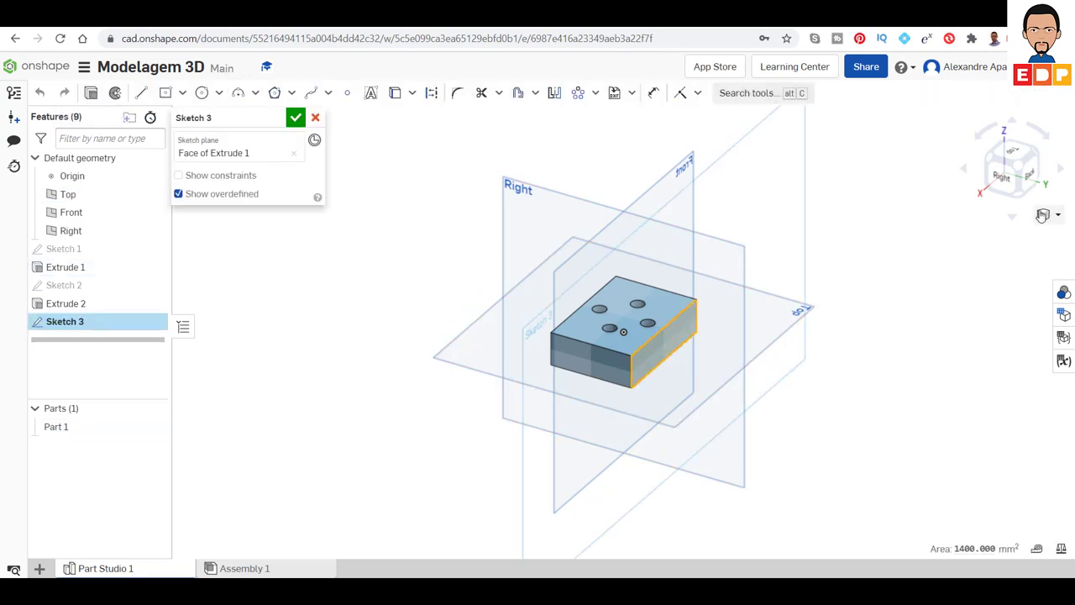
pyautogui.click(1041, 215)
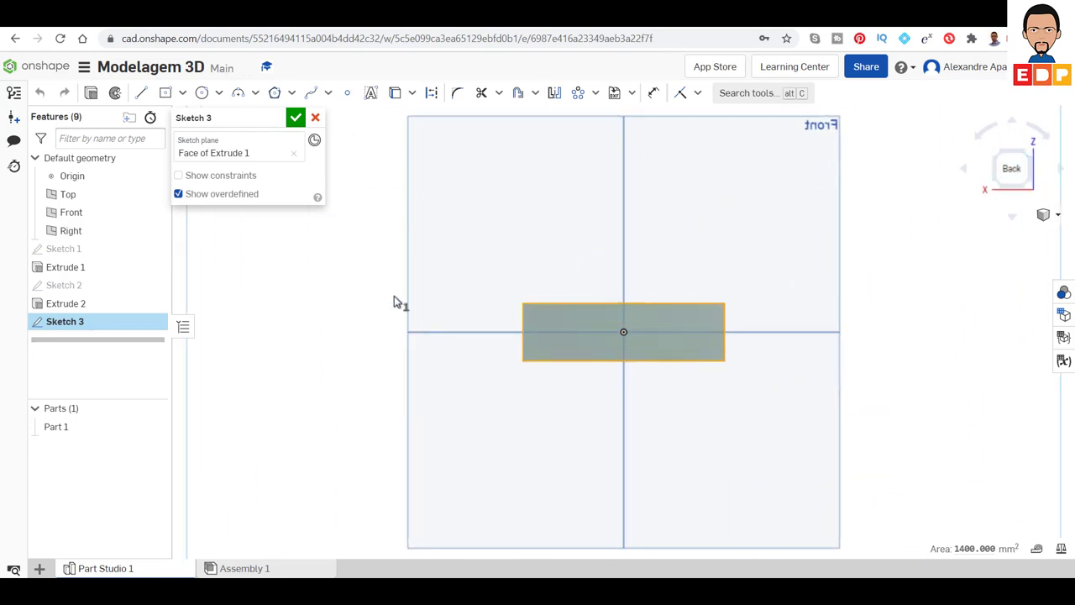
# - Sketch a circle on the back face's horizontal centreline near the +X end and set its diameter to 8 mm
pyautogui.click(201, 92)
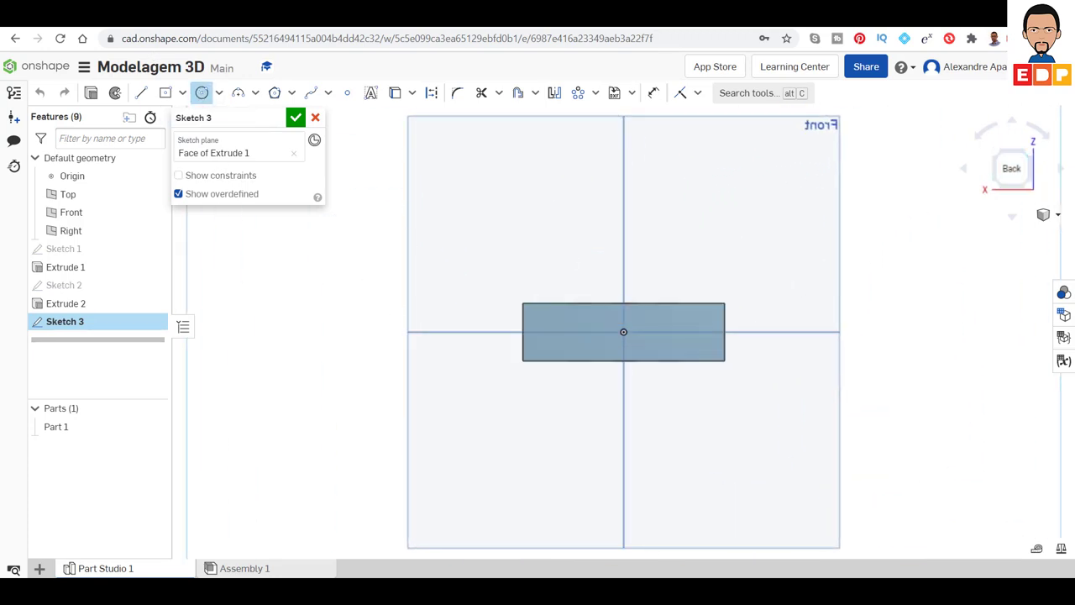
pyautogui.click(540, 332)
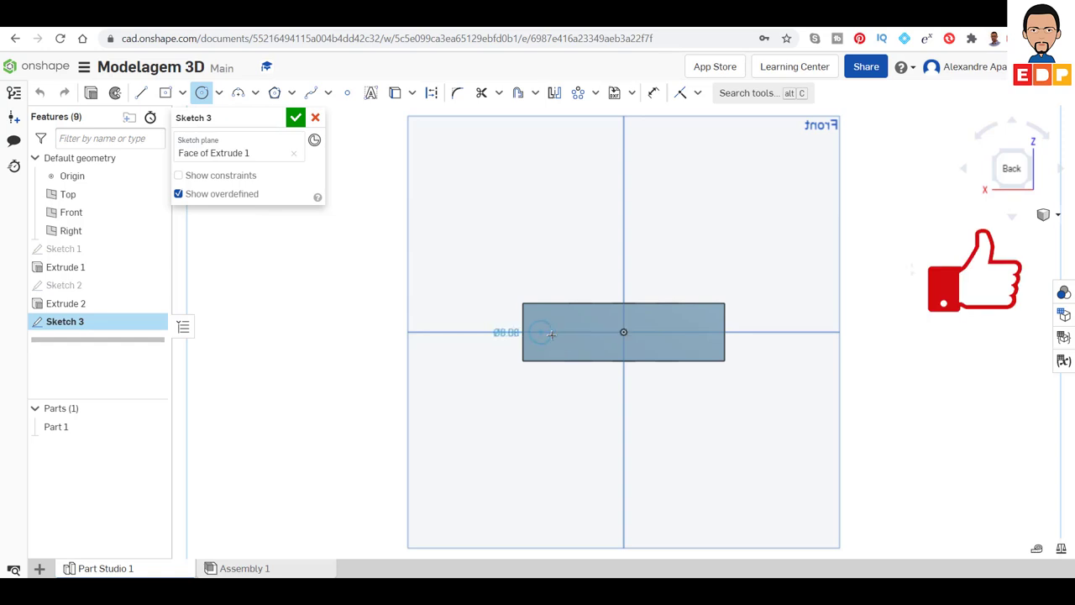
pyautogui.click(551, 334)
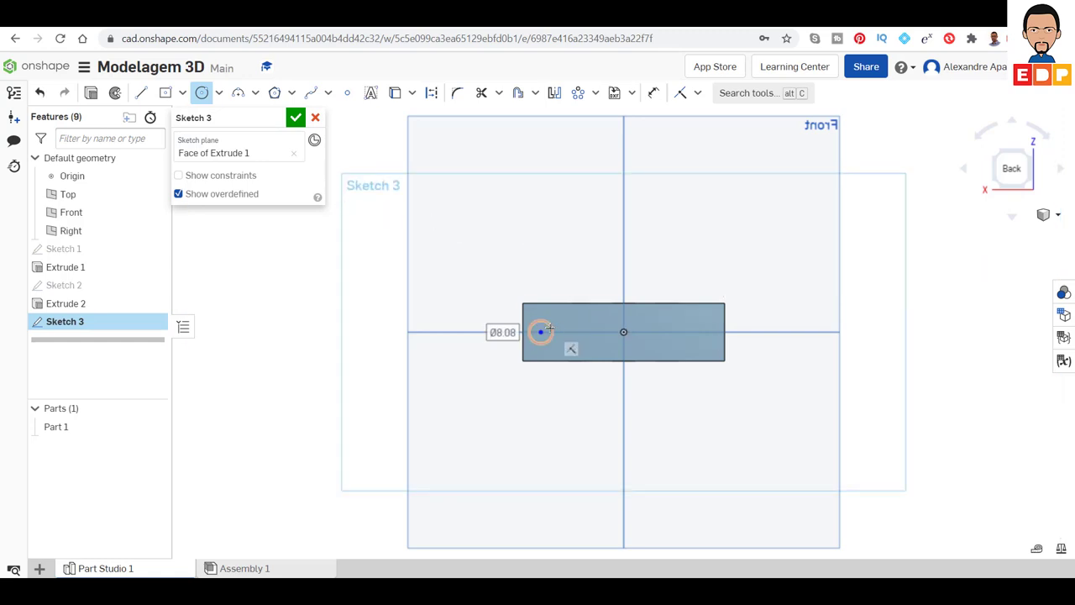
pyautogui.click(654, 92)
pyautogui.click(531, 322)
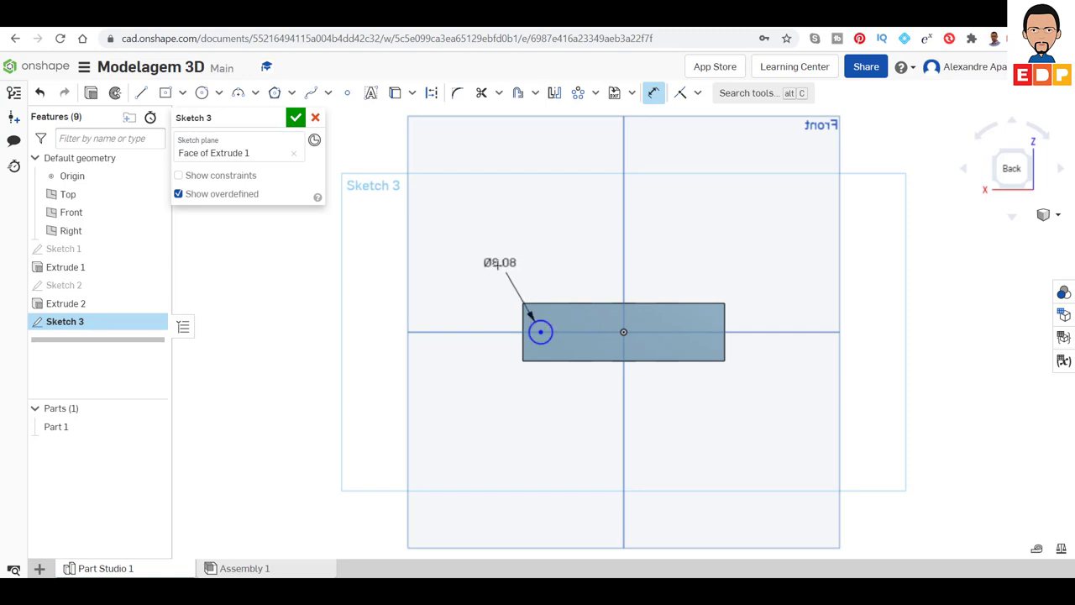
pyautogui.click(496, 269)
pyautogui.write('8')
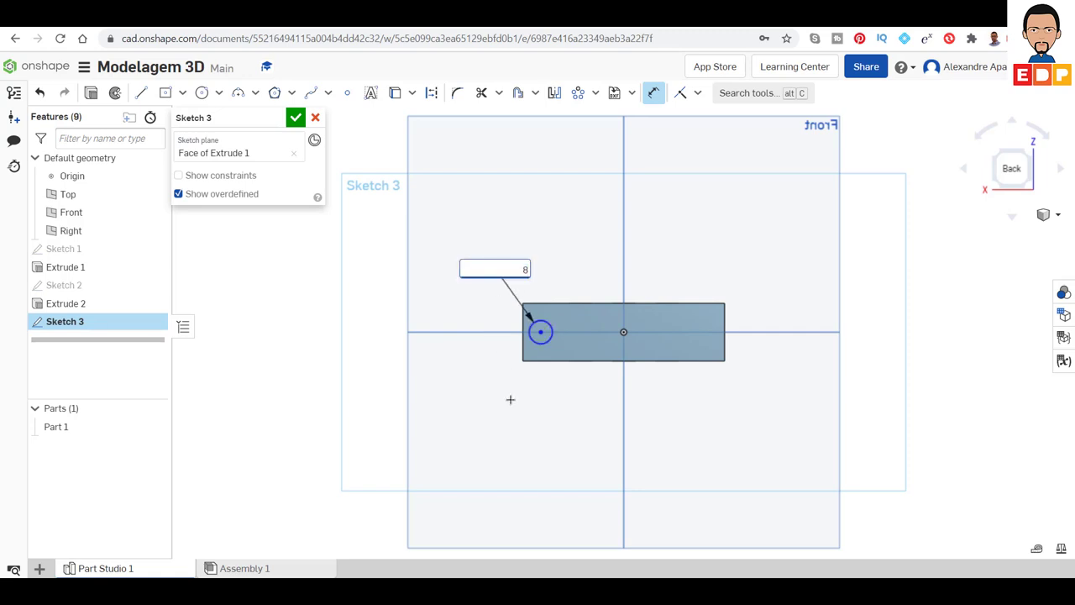
pyautogui.press('Return')
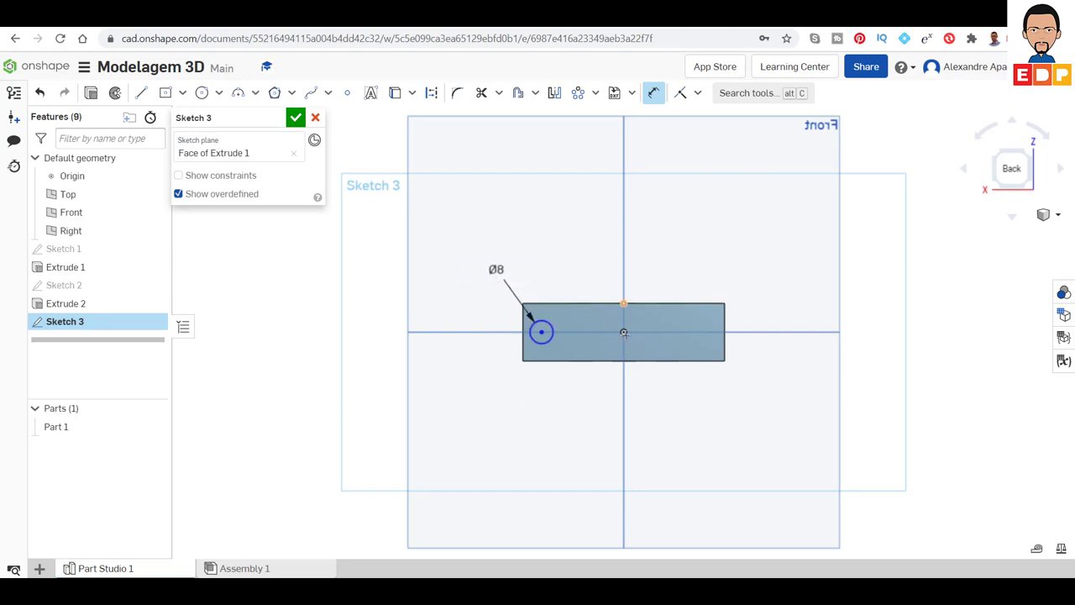
# - Set the horizontal distance between the circle's centre and the origin to 15 mm
pyautogui.click(623, 332)
pyautogui.click(584, 269)
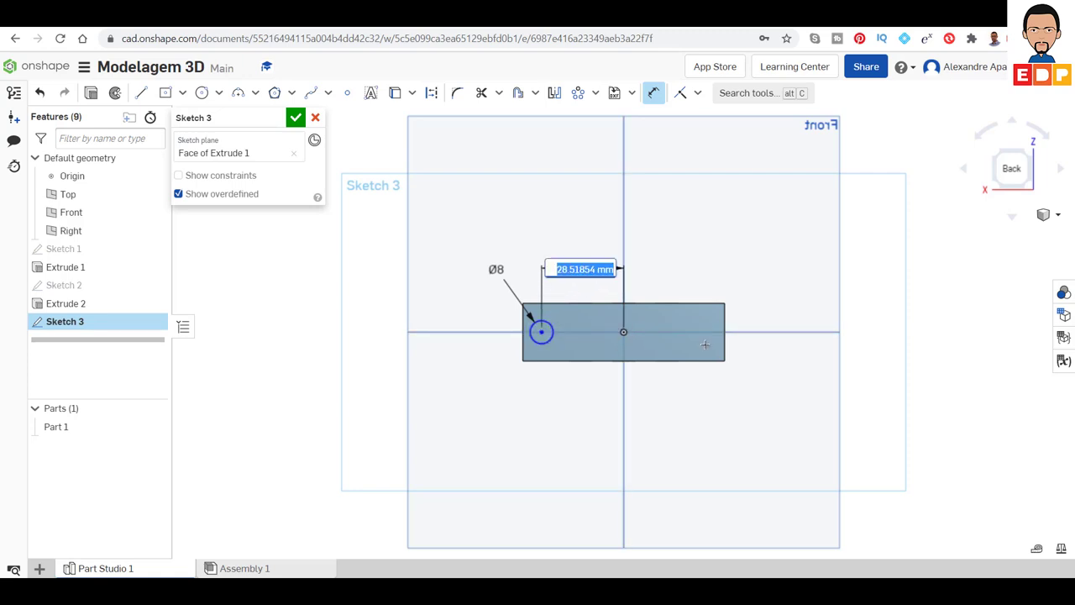
pyautogui.write('15')
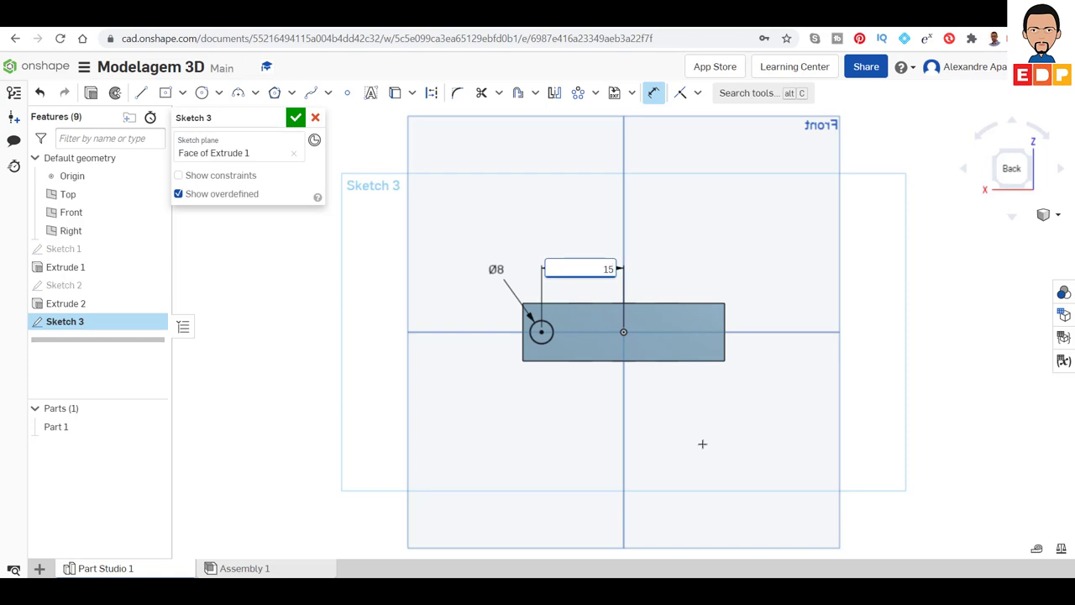
pyautogui.press('Return')
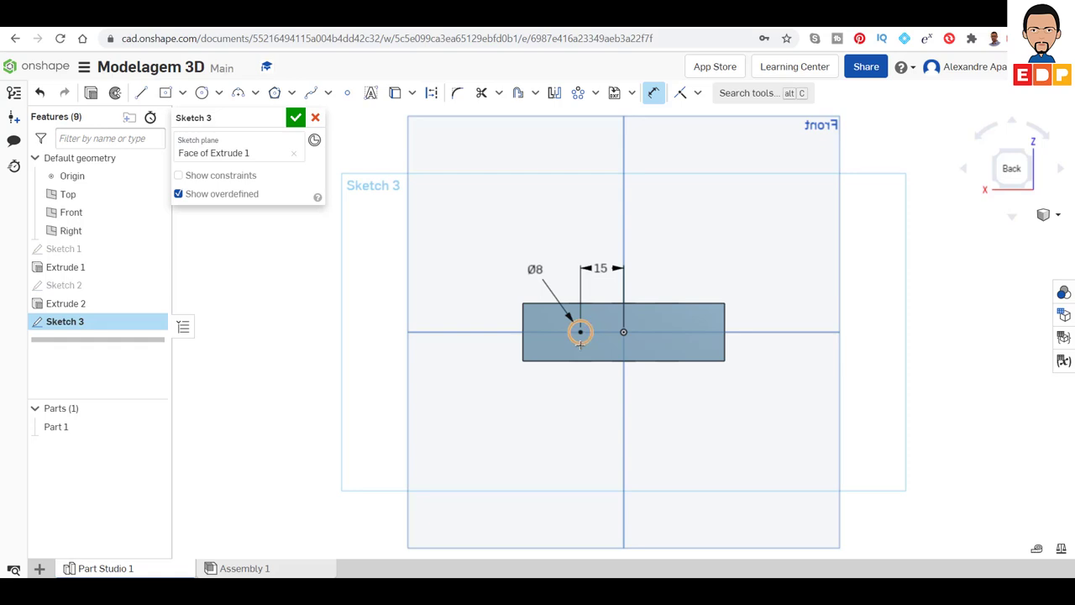
# - Start a linear sketch pattern of the 8 mm circle along the back face with a spacing of 30 mm
pyautogui.click(595, 93)
pyautogui.click(603, 126)
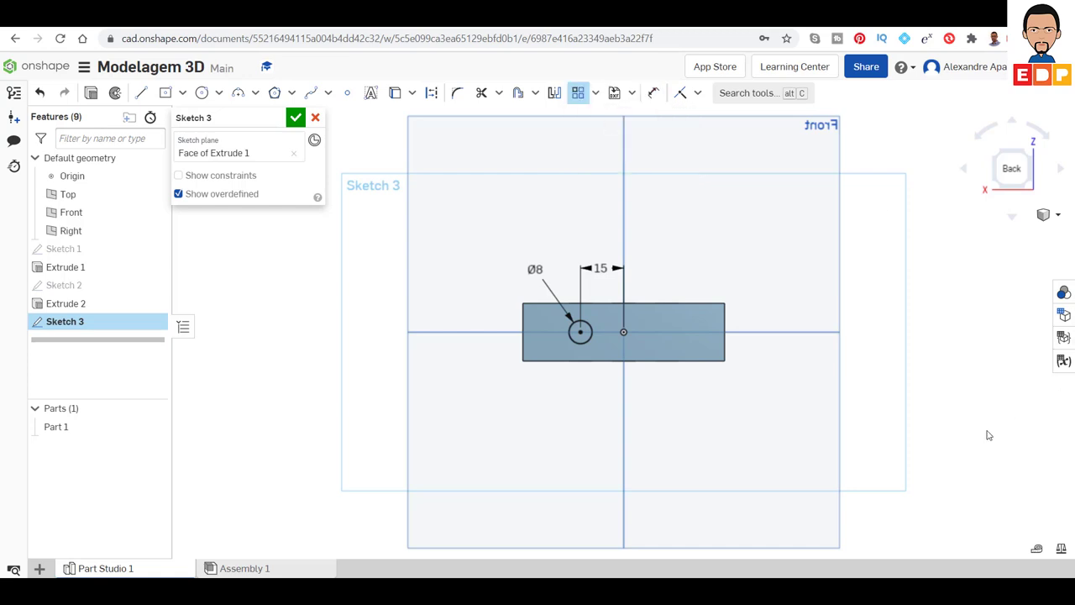
pyautogui.click(586, 333)
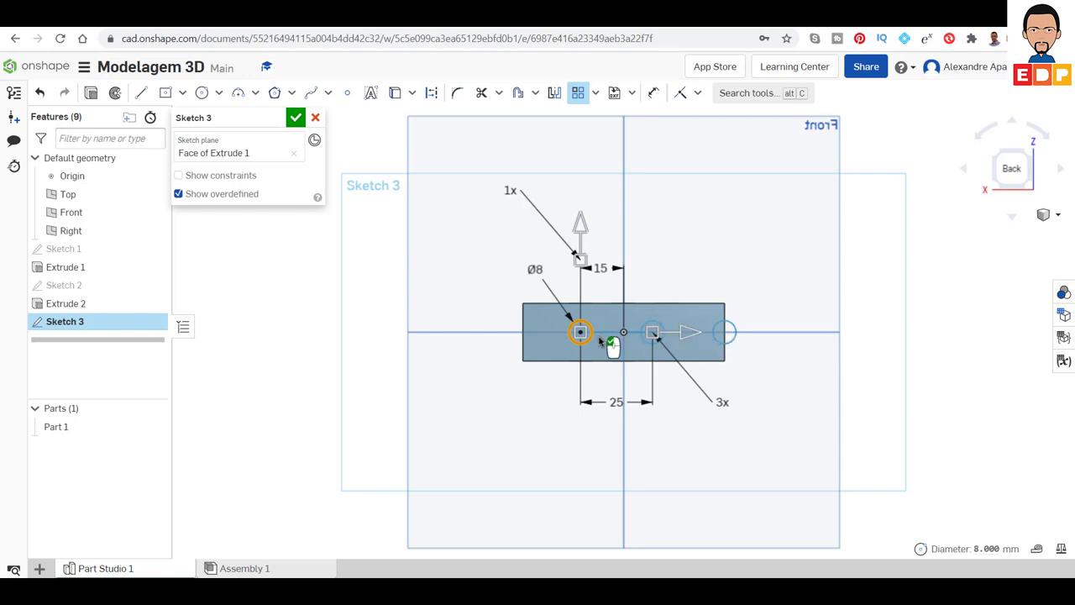
pyautogui.moveTo(551, 339)
pyautogui.mouseDown()
pyautogui.moveTo(566, 354)
pyautogui.moveTo(579, 333)
pyautogui.mouseUp()
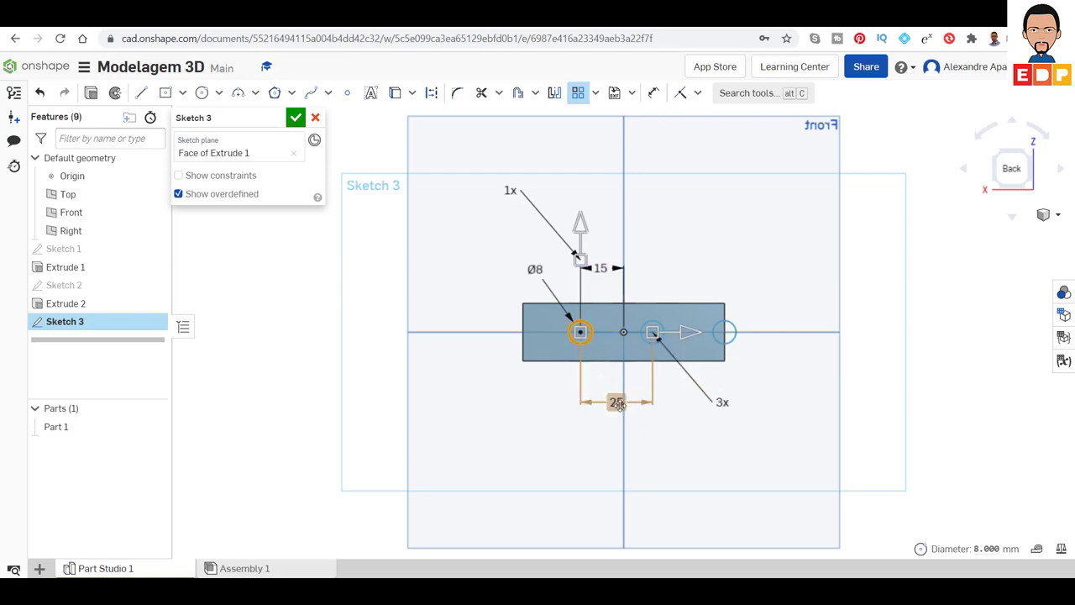
pyautogui.doubleClick(617, 404)
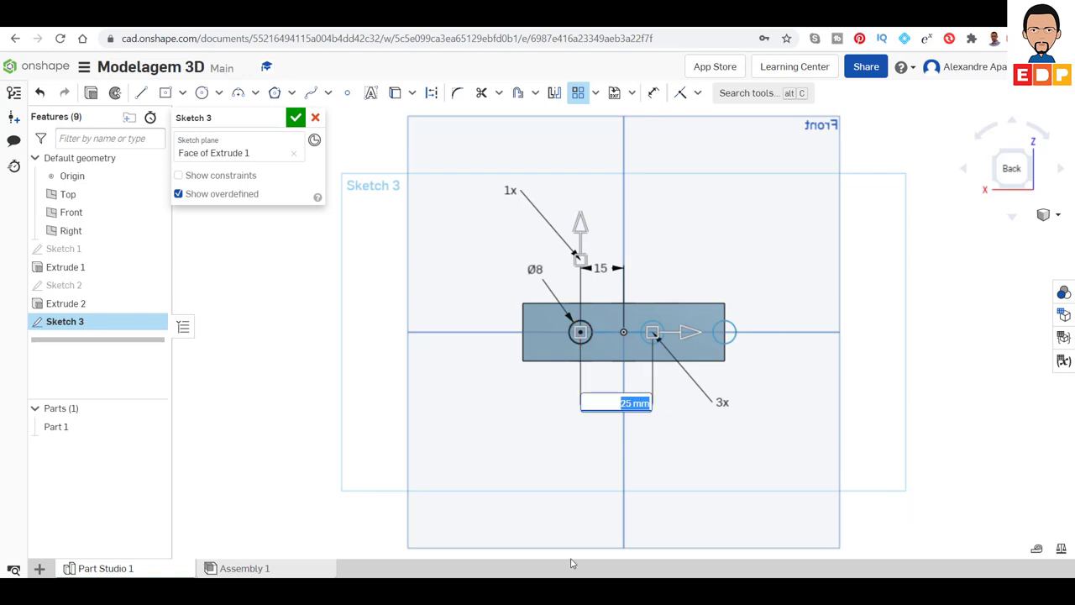
pyautogui.write('30')
pyautogui.press('Return')
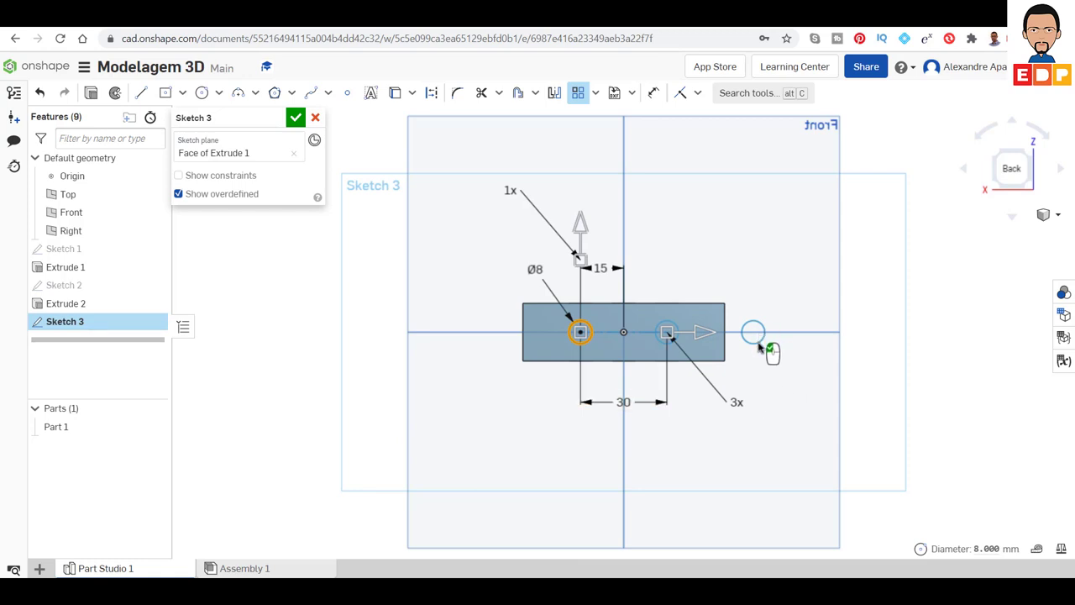
# - Set the linear pattern to 2 instances along the face, apply it, and finish the sketch
pyautogui.doubleClick(738, 403)
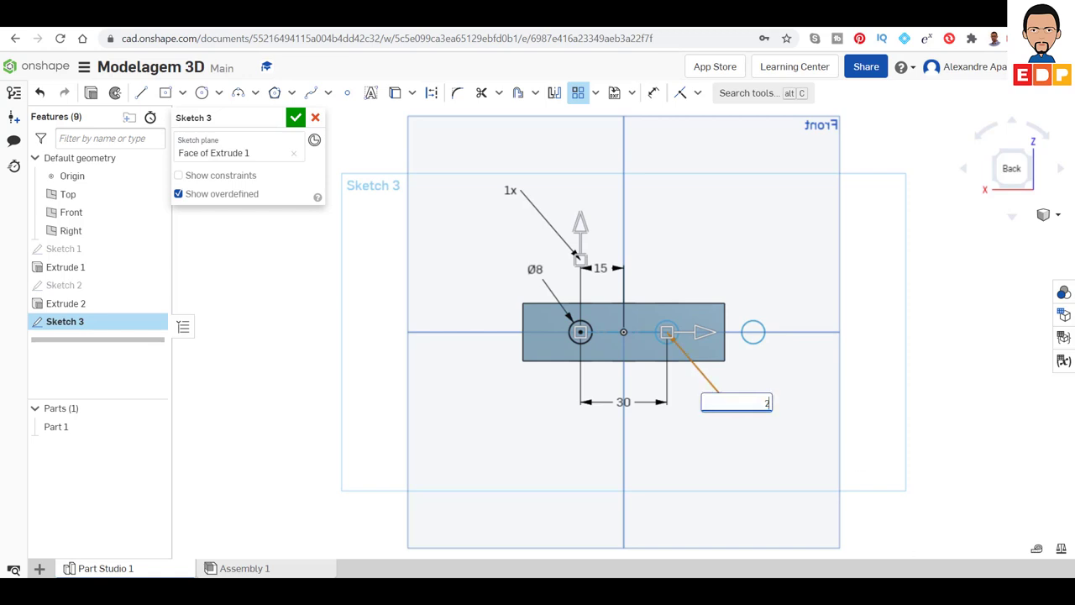
pyautogui.write('2')
pyautogui.press('Return')
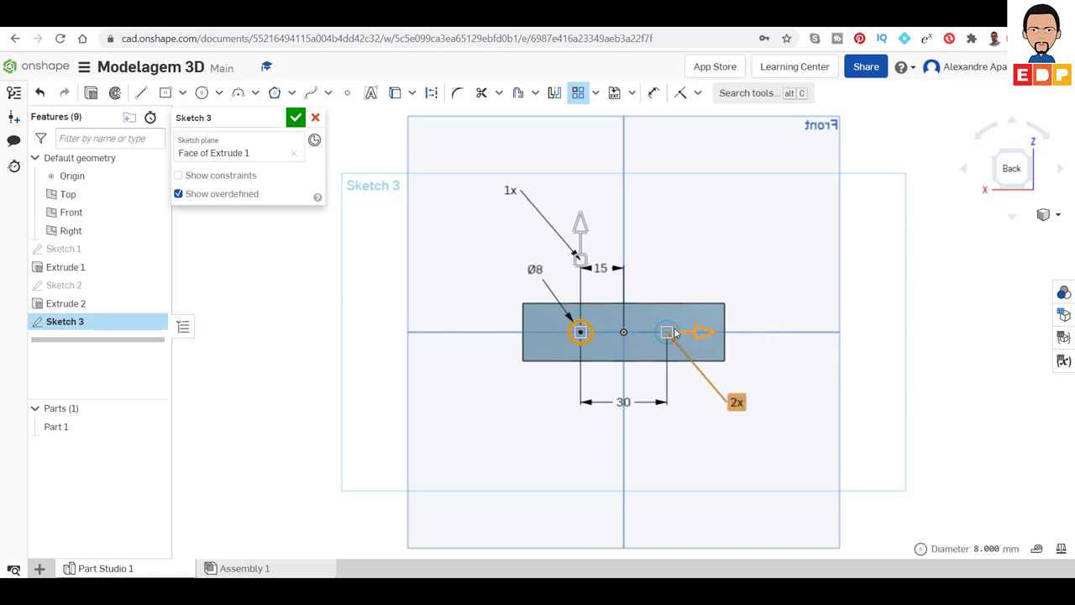
pyautogui.click(753, 413)
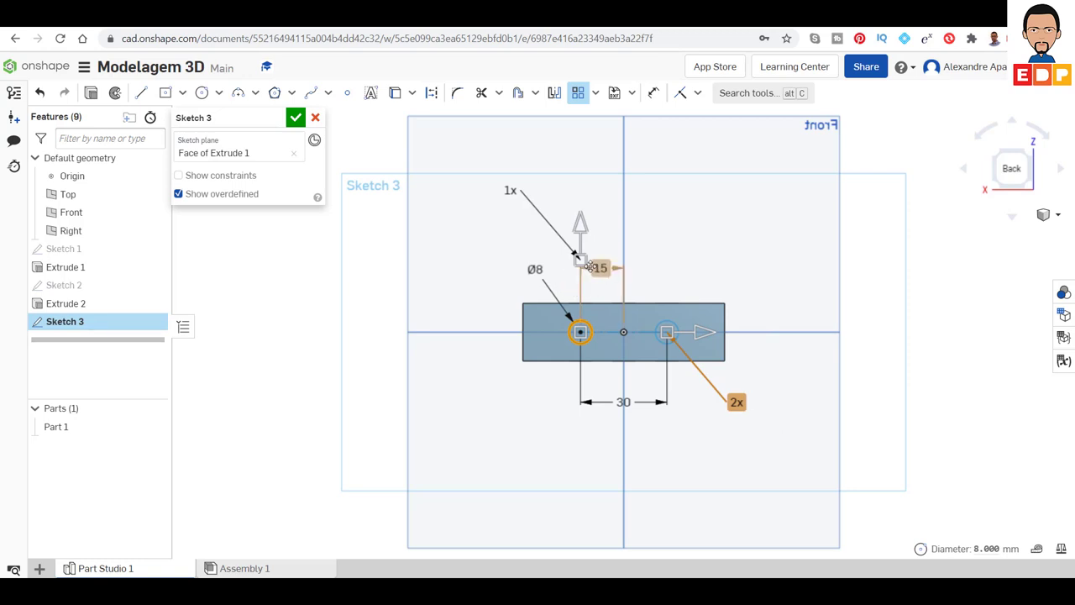
pyautogui.click(294, 117)
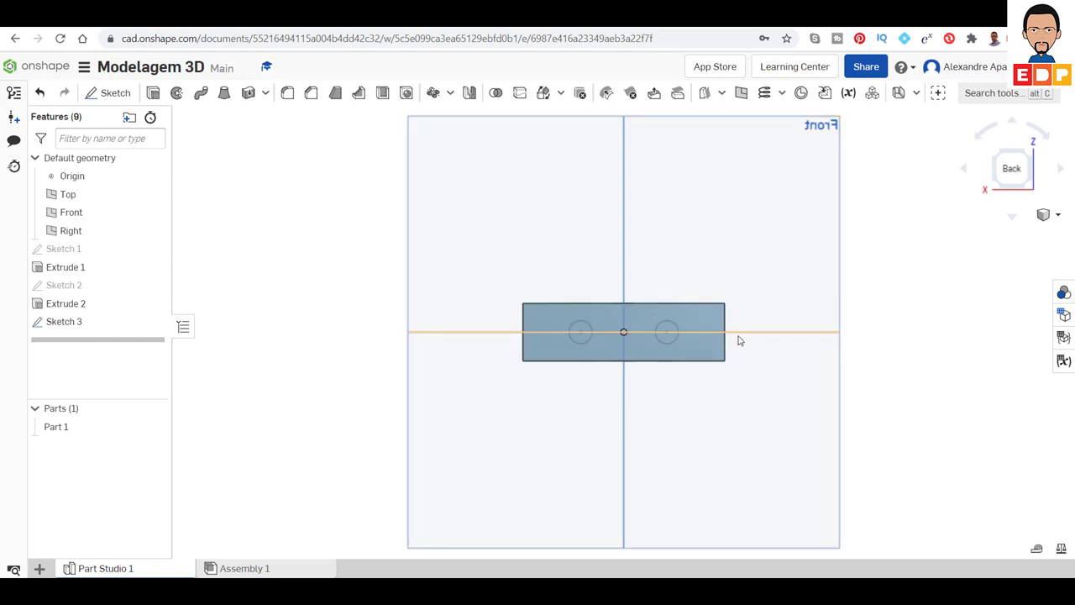
# - Start a solid extrusion, try adding the back-face region around the two circles to a blind depth of 25 mm, and clear that selection
pyautogui.click(954, 178)
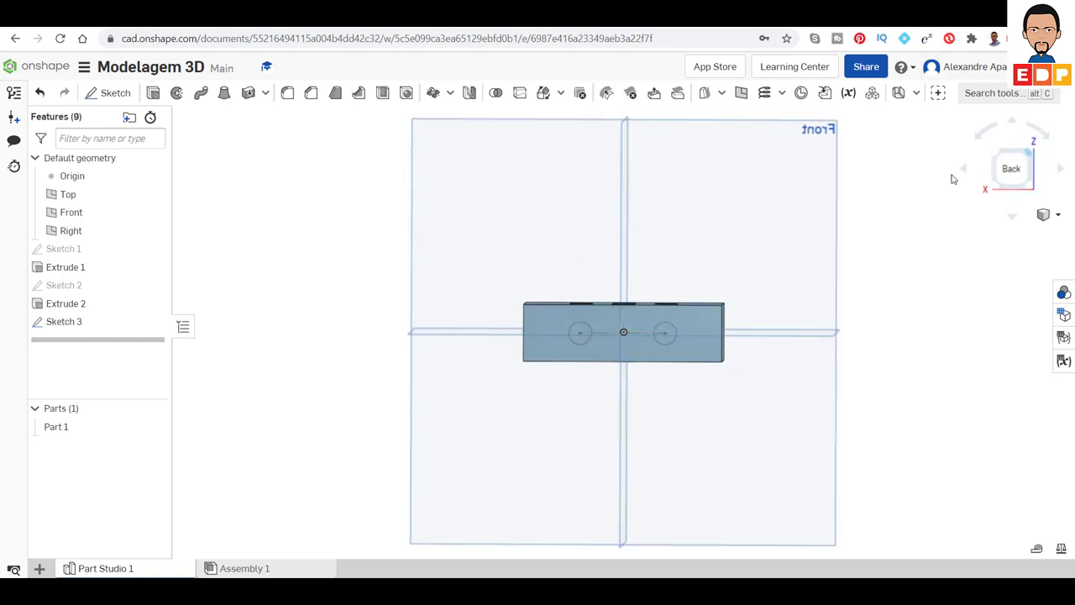
pyautogui.moveTo(953, 179); pyautogui.dragTo(723, 339, button='right')
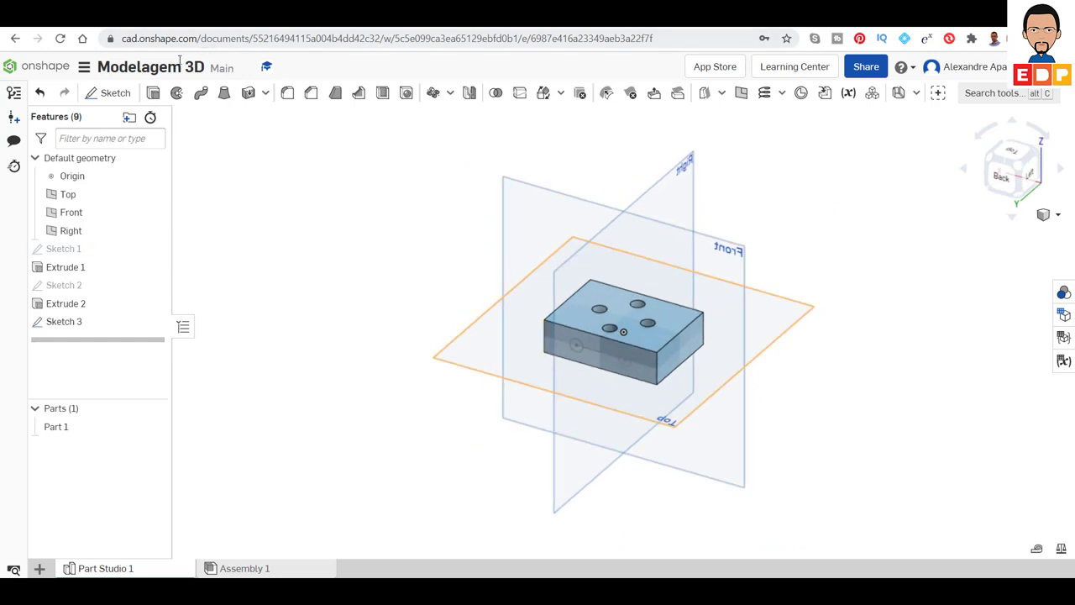
pyautogui.click(153, 92)
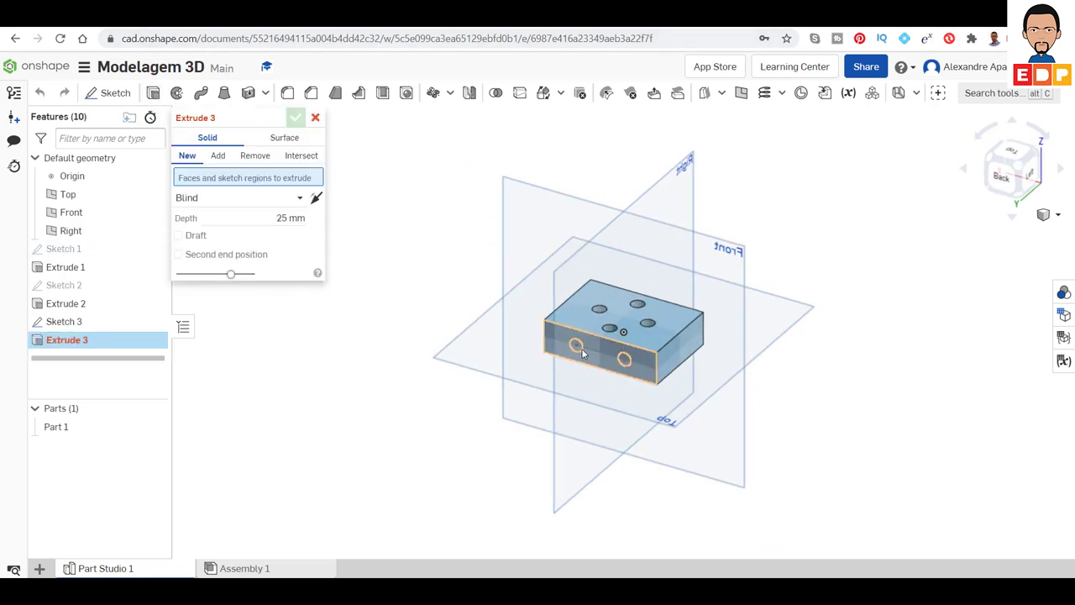
pyautogui.click(218, 157)
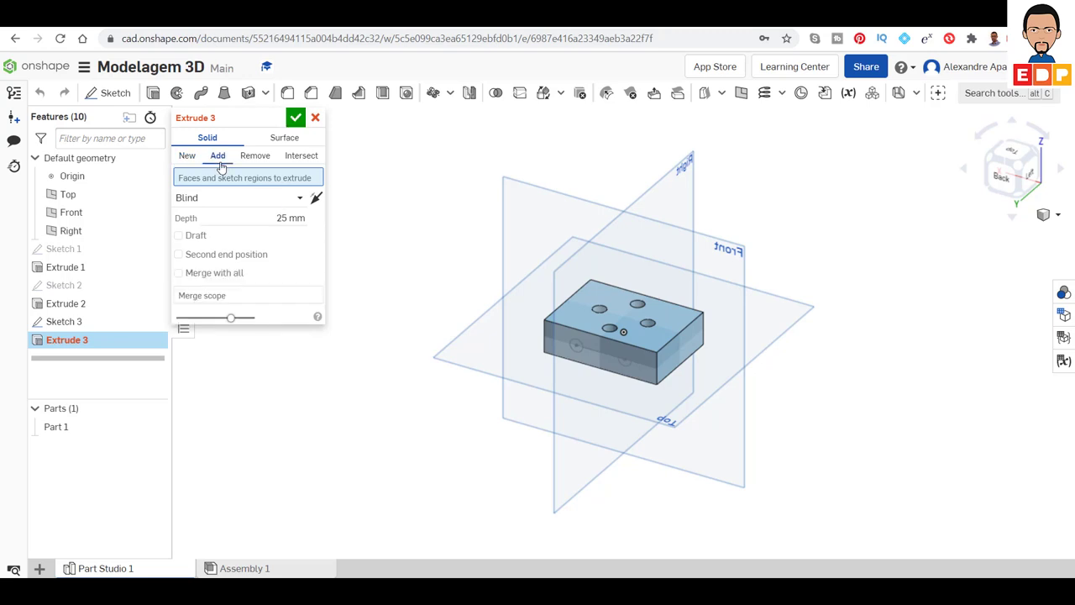
pyautogui.click(580, 351)
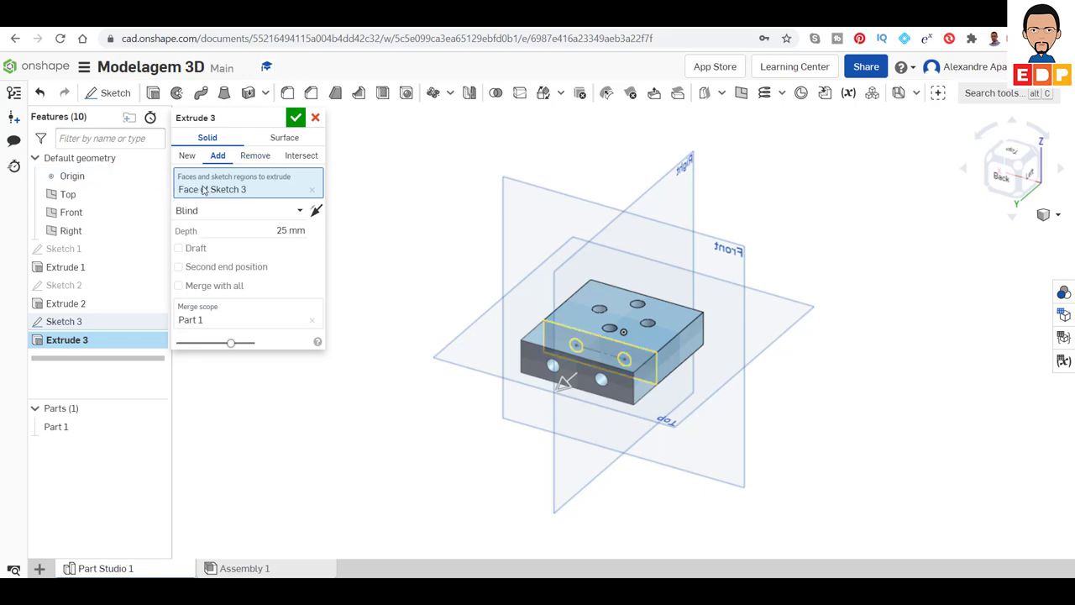
pyautogui.click(311, 190)
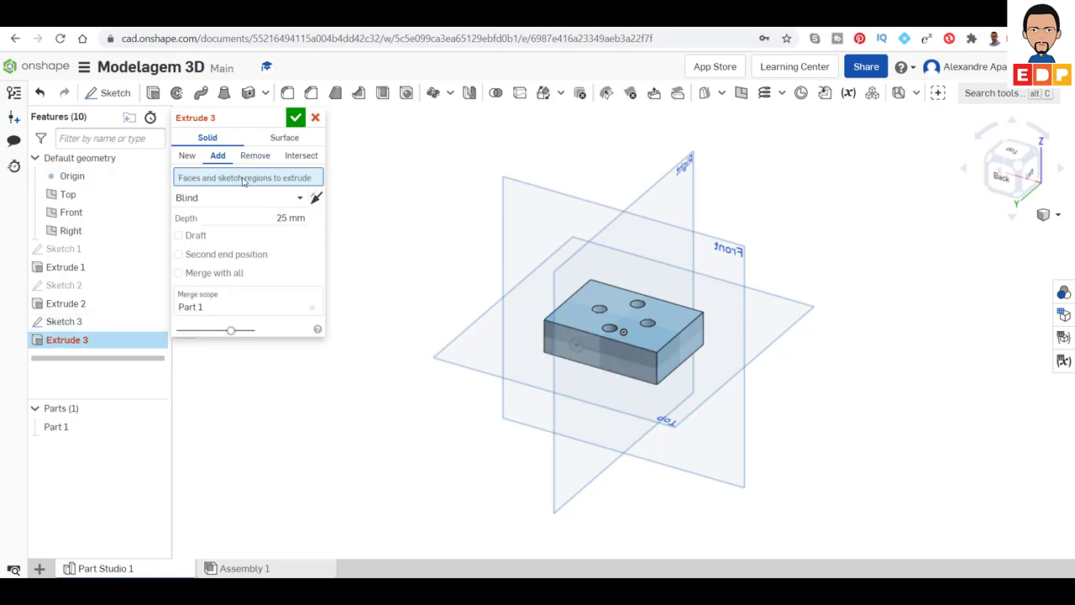
# - Try extruding regions of the back-face sketch, including the +X circle, 25 mm as a new solid
pyautogui.click(188, 156)
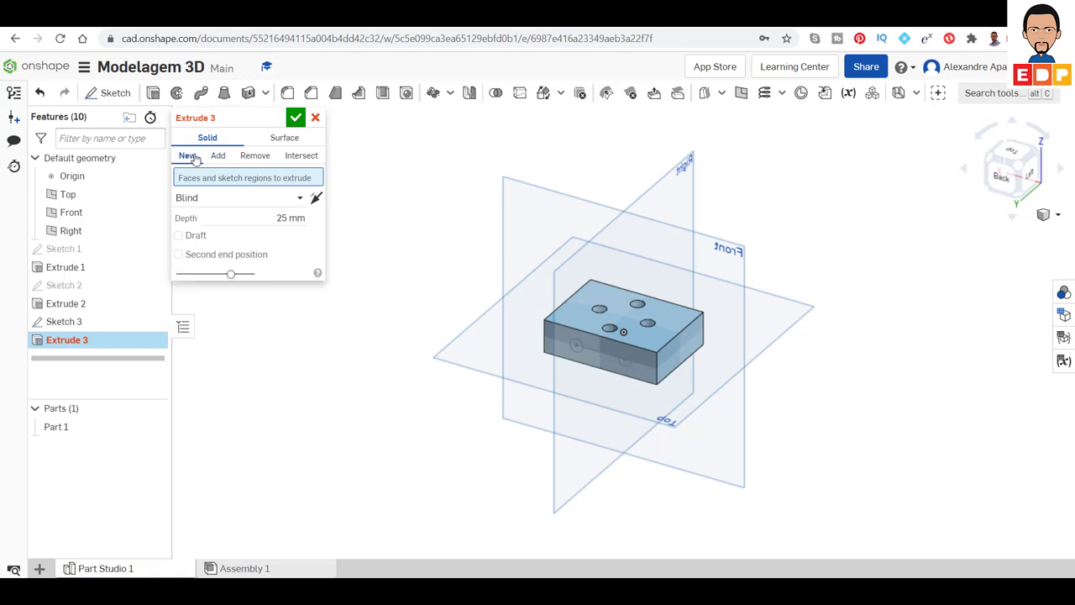
pyautogui.click(576, 344)
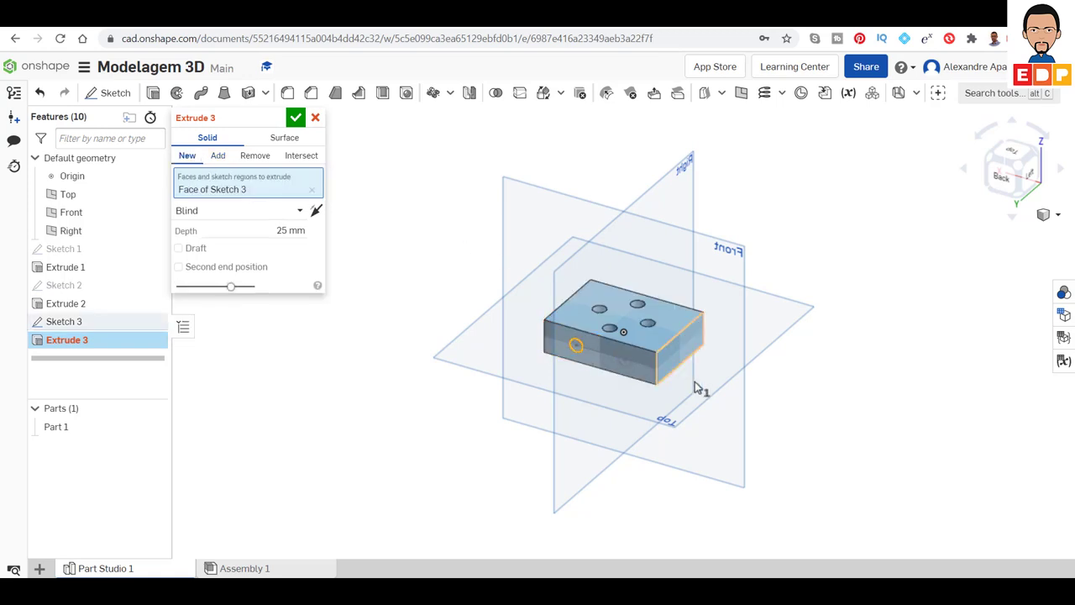
pyautogui.click(625, 360)
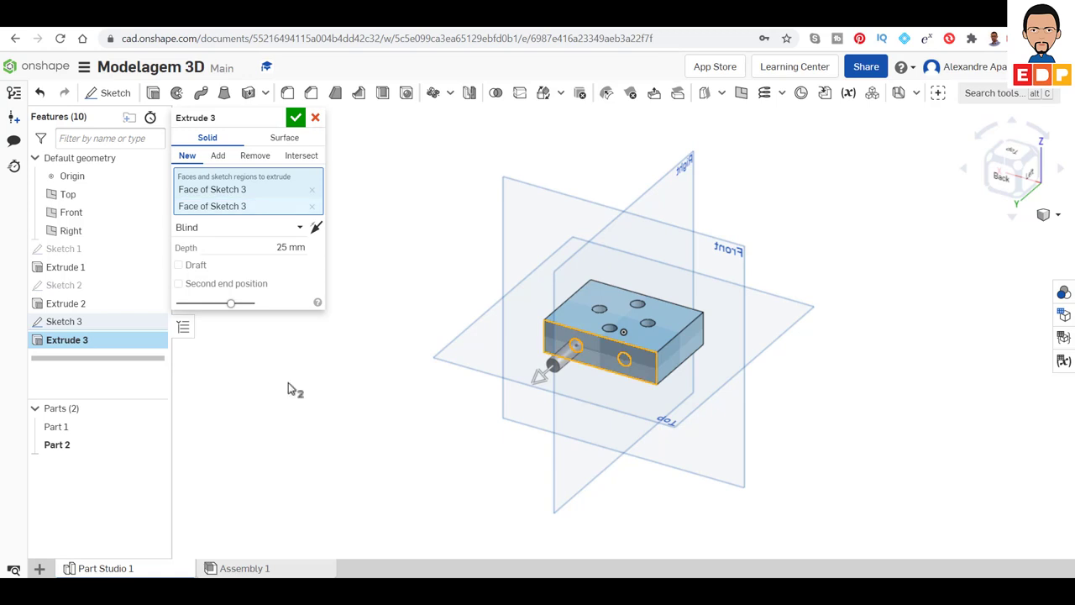
pyautogui.click(313, 192)
pyautogui.click(313, 192)
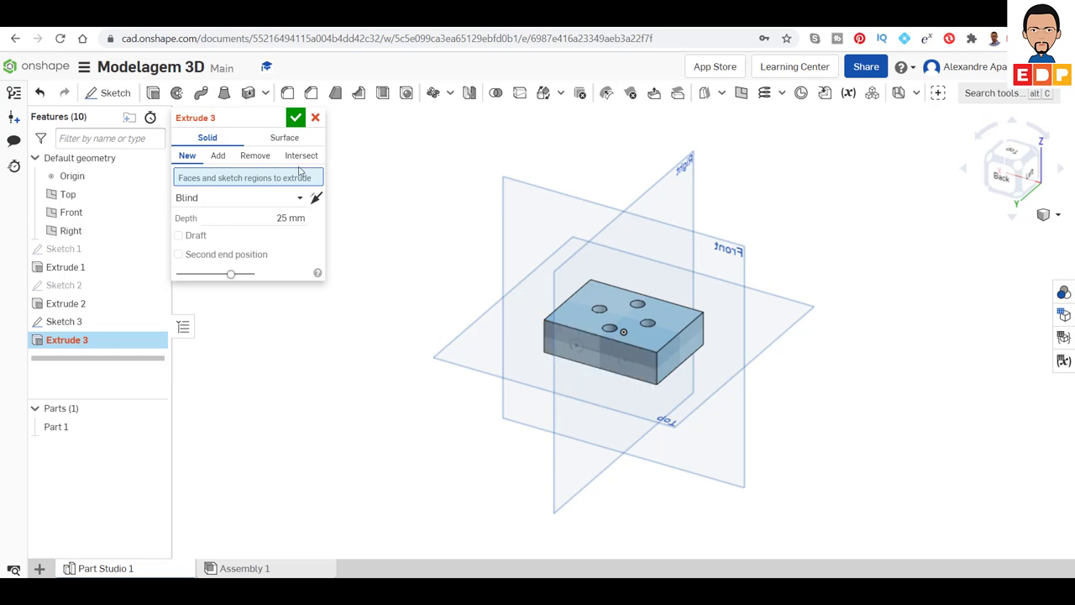
# - Extrude both 8 mm circles of the back-face sketch outward to a blind depth of 25 mm, adding them to the block
pyautogui.click(300, 157)
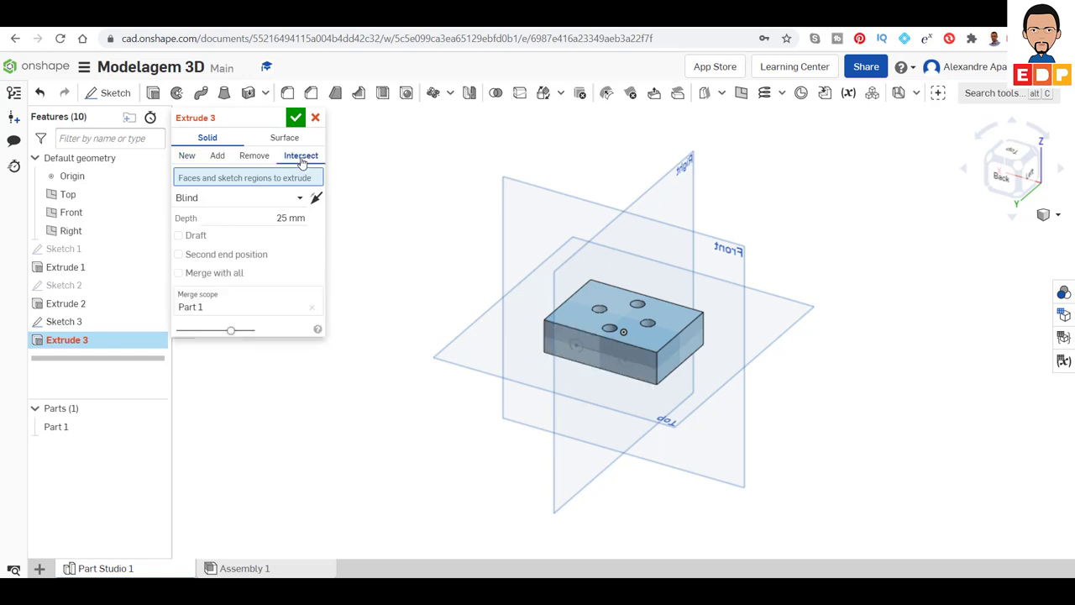
pyautogui.click(581, 351)
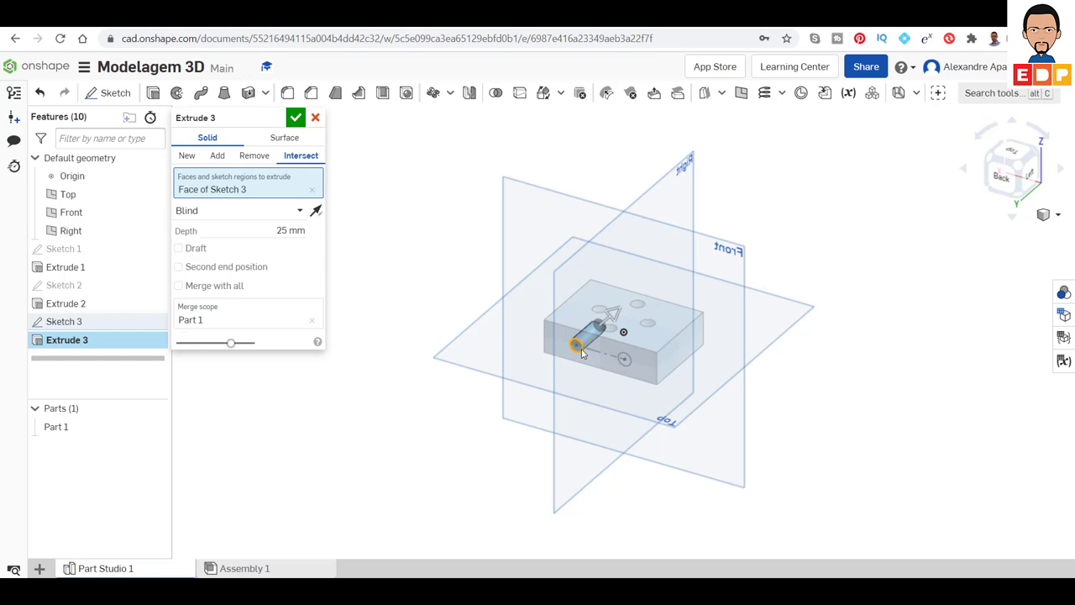
pyautogui.click(254, 156)
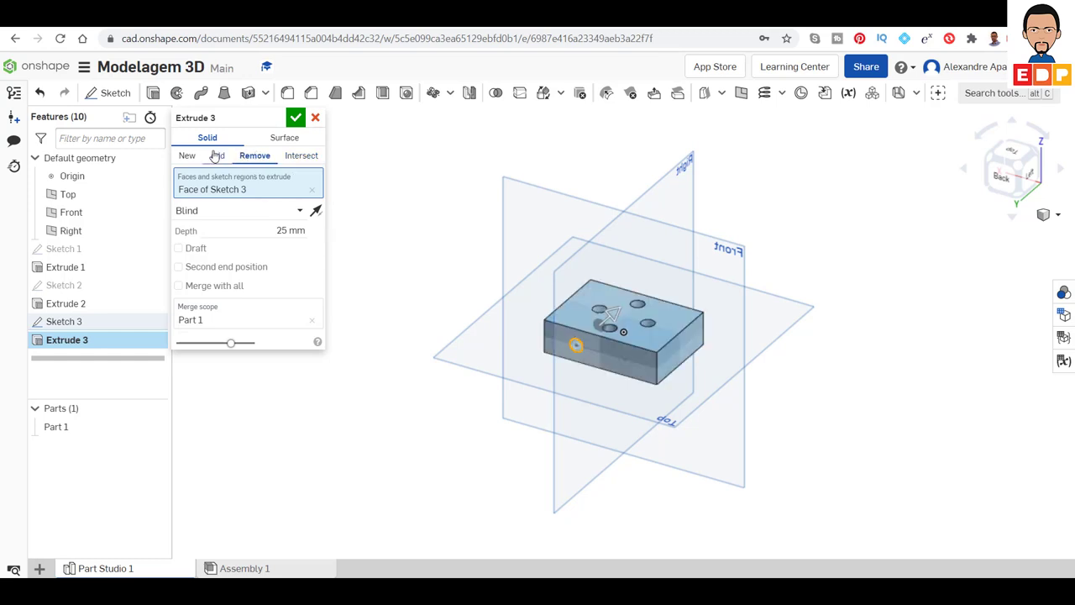
pyautogui.click(218, 157)
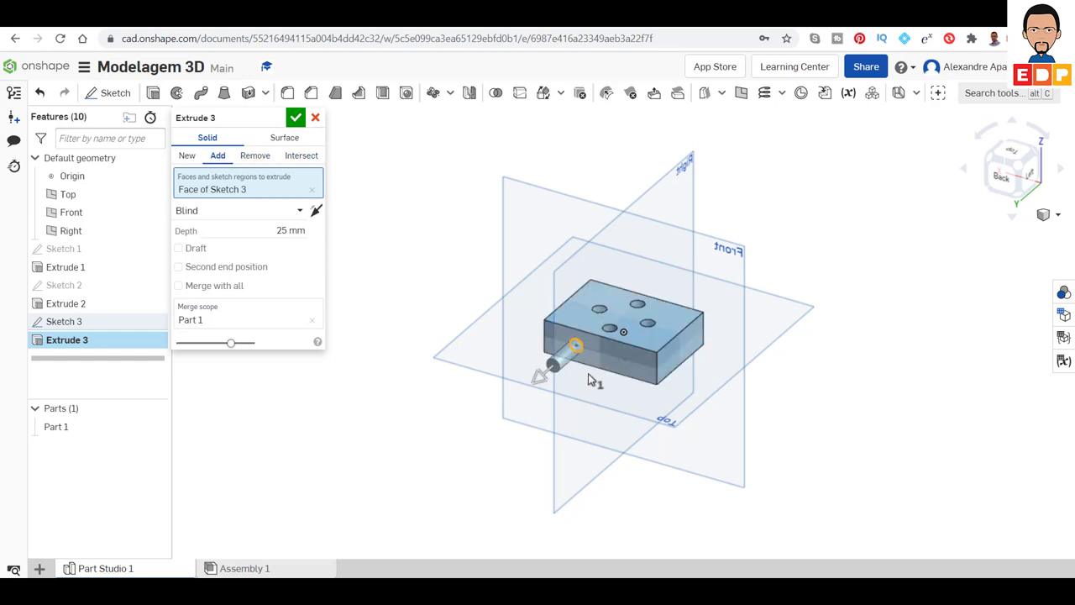
pyautogui.click(621, 359)
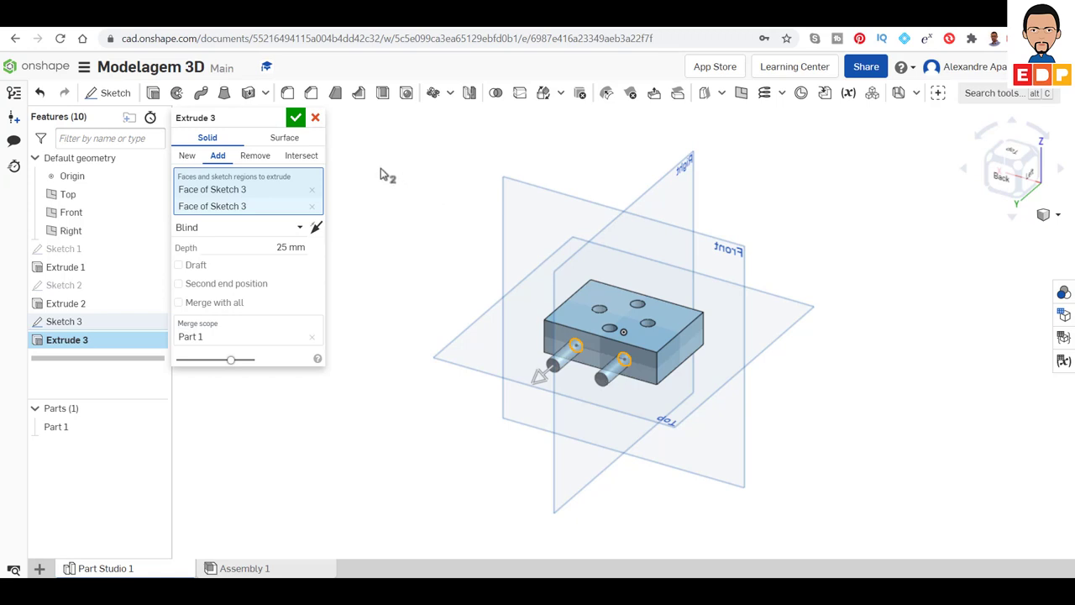
pyautogui.click(295, 118)
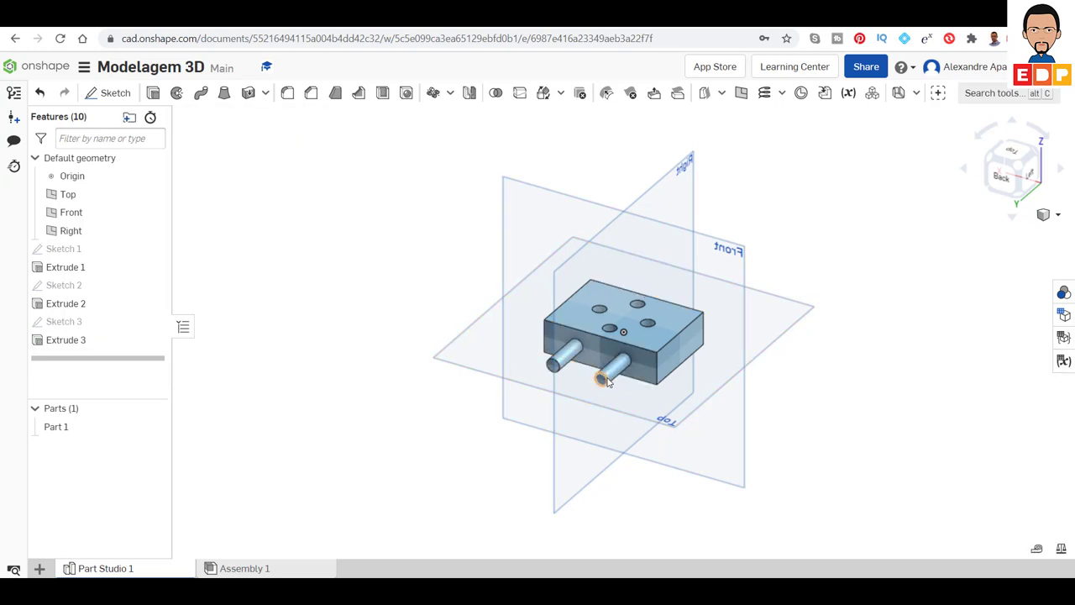
# - Start a new sketch on the block's top face and view it straight from the top
pyautogui.click(1001, 178)
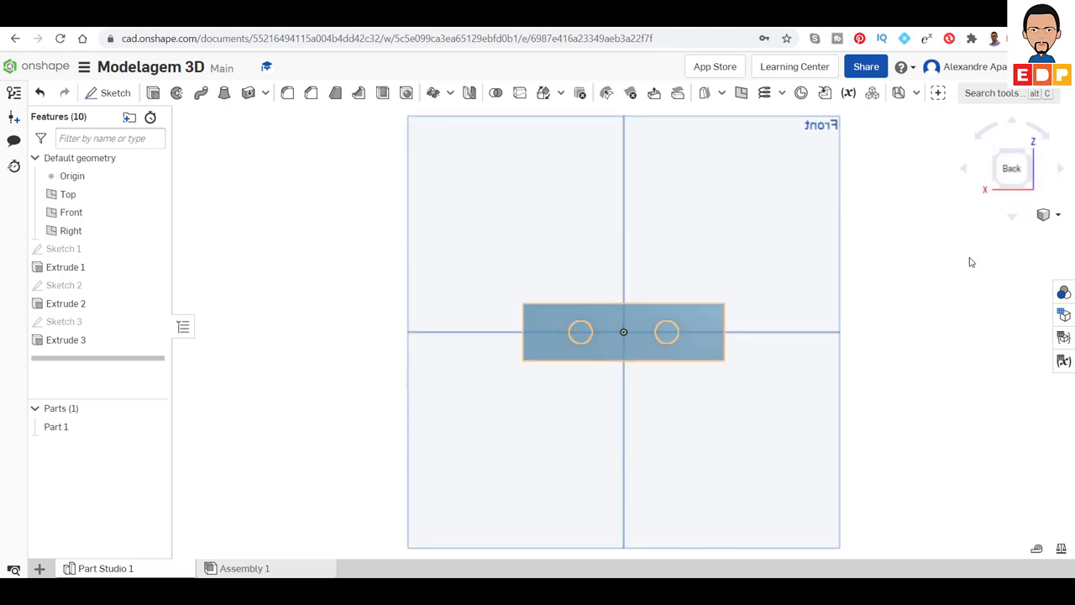
pyautogui.click(1033, 166)
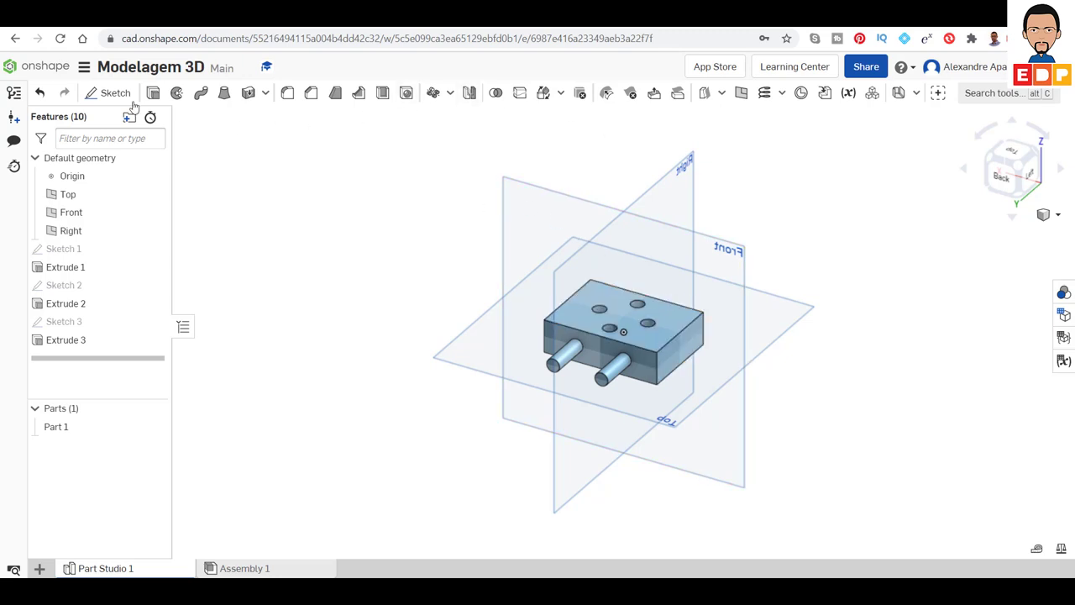
pyautogui.click(679, 328)
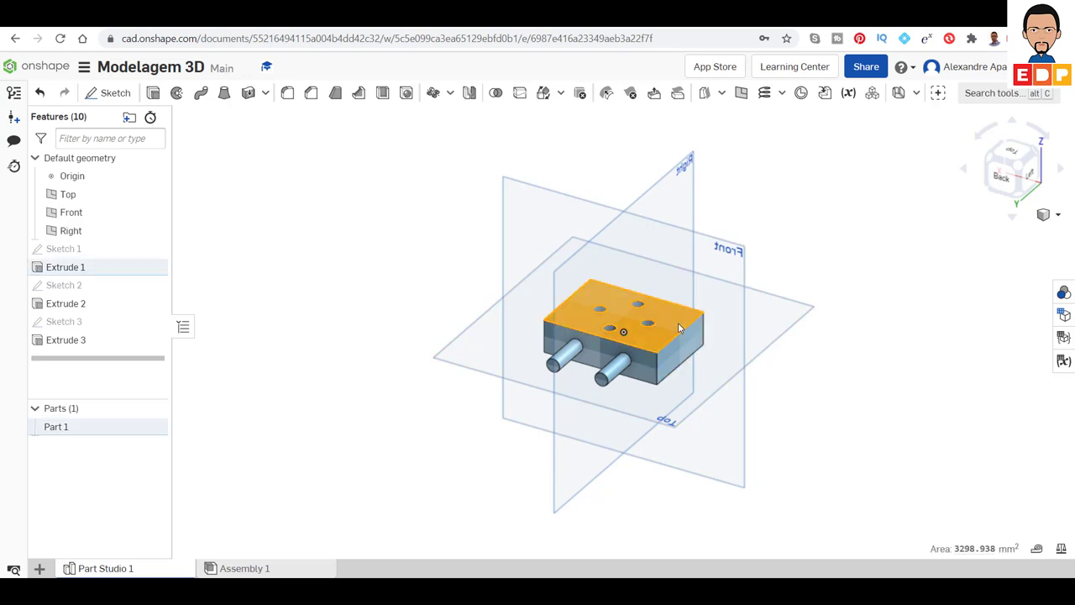
pyautogui.click(110, 95)
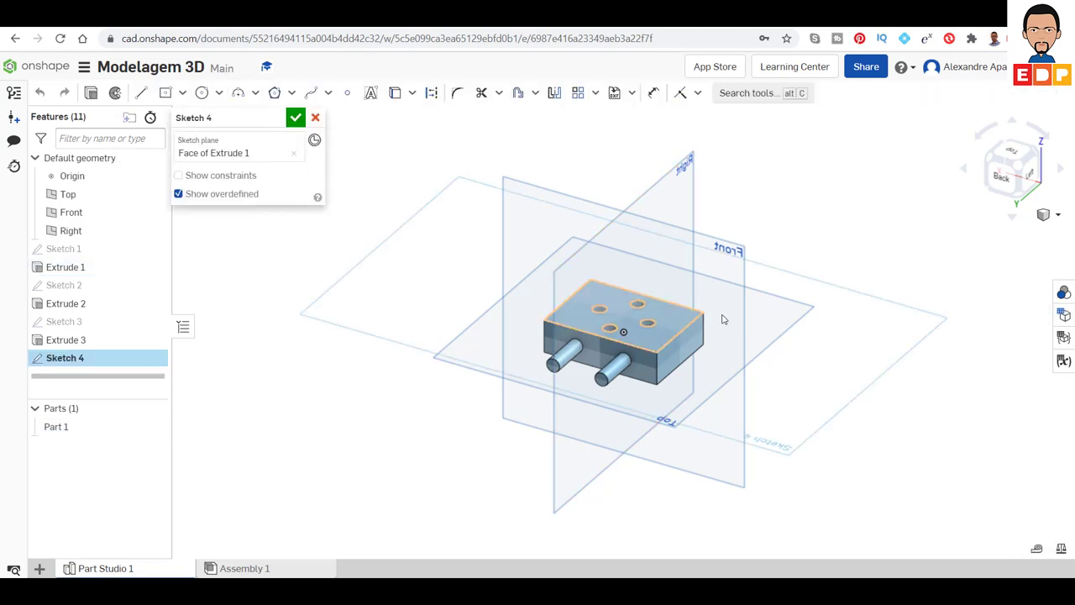
pyautogui.click(1019, 156)
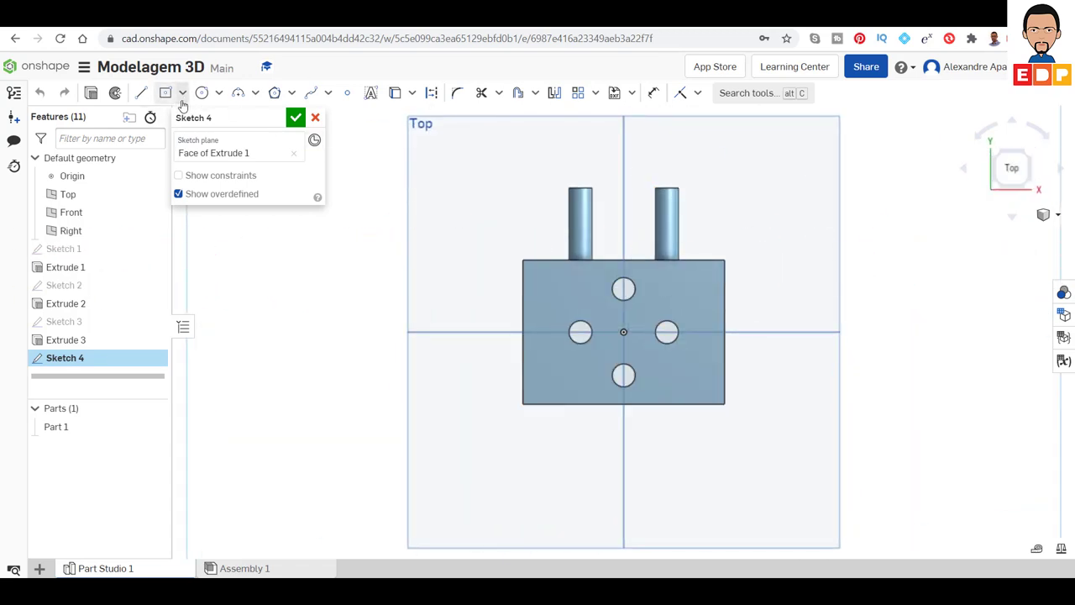
# - Sketch a corner rectangle about 10.5 by 7.4 mm on the top face, near the block's back -X corner
pyautogui.click(183, 96)
pyautogui.click(206, 117)
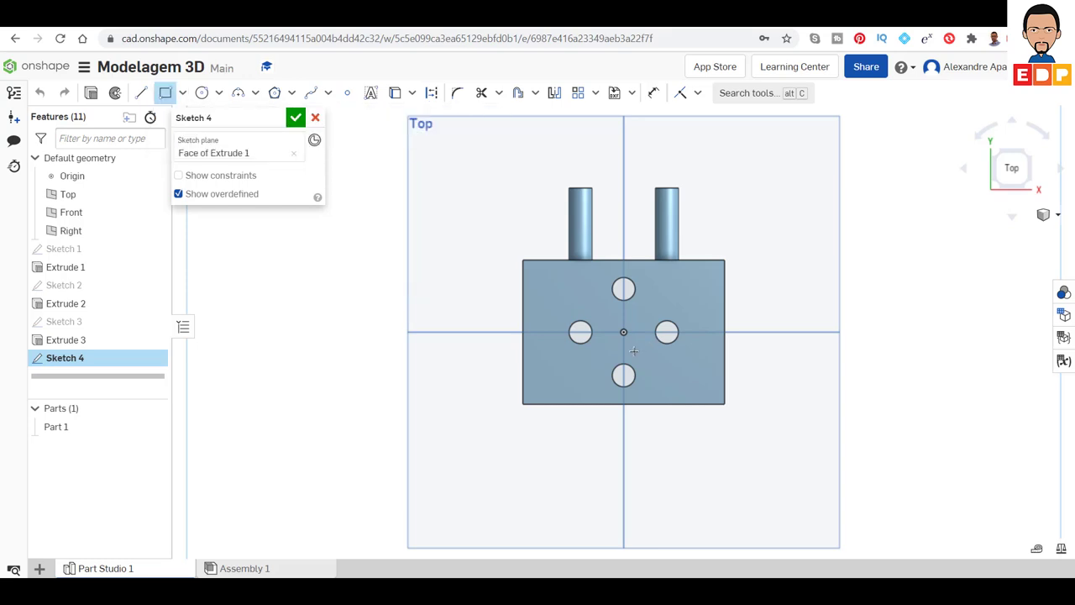
pyautogui.click(539, 279)
pyautogui.click(570, 299)
pyautogui.press('Escape')
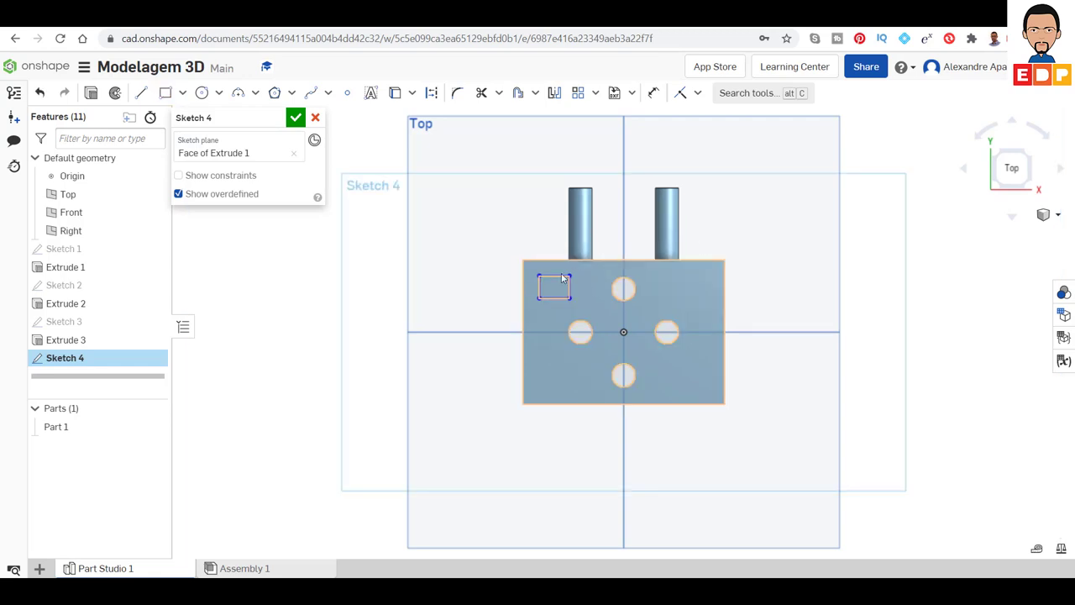
# - Dimension the small rectangle to 10 mm wide along X and 7 mm high along Y
pyautogui.press('d')
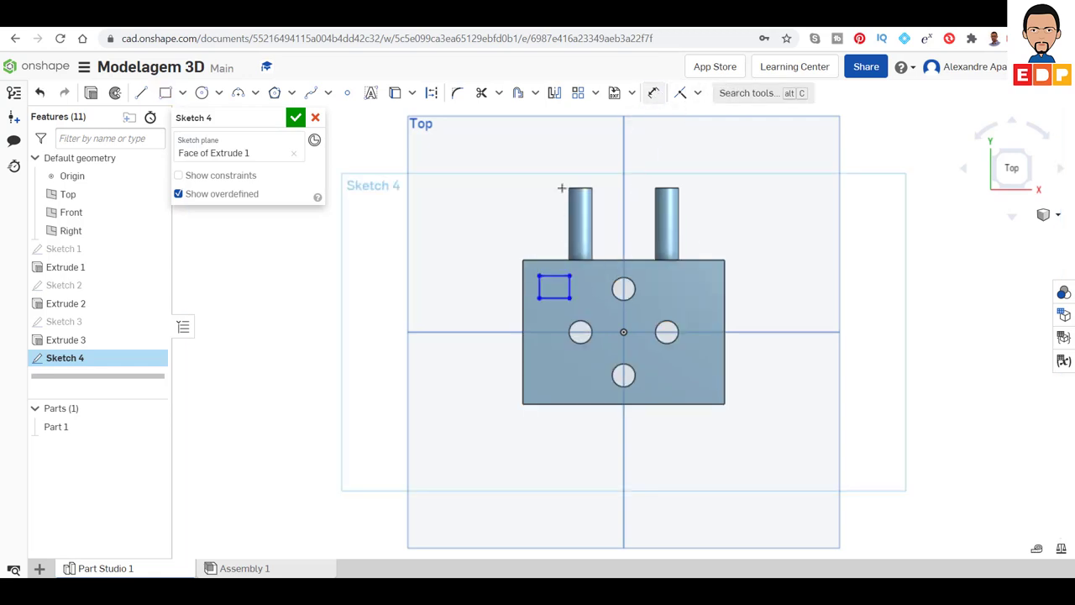
pyautogui.click(553, 276)
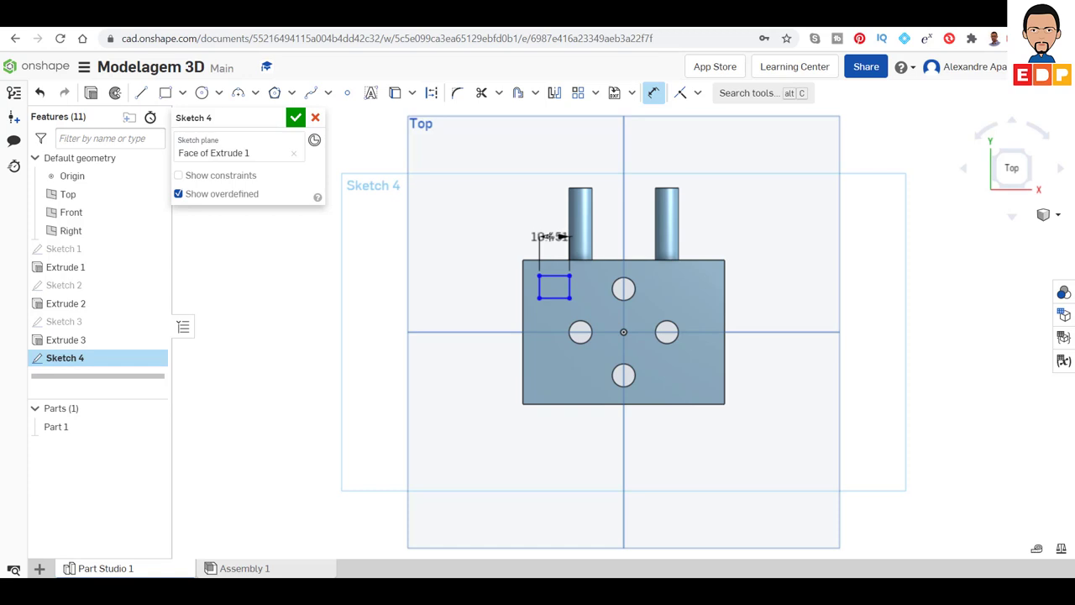
pyautogui.click(554, 237)
pyautogui.write('10')
pyautogui.press('Return')
pyautogui.click(540, 287)
pyautogui.click(479, 286)
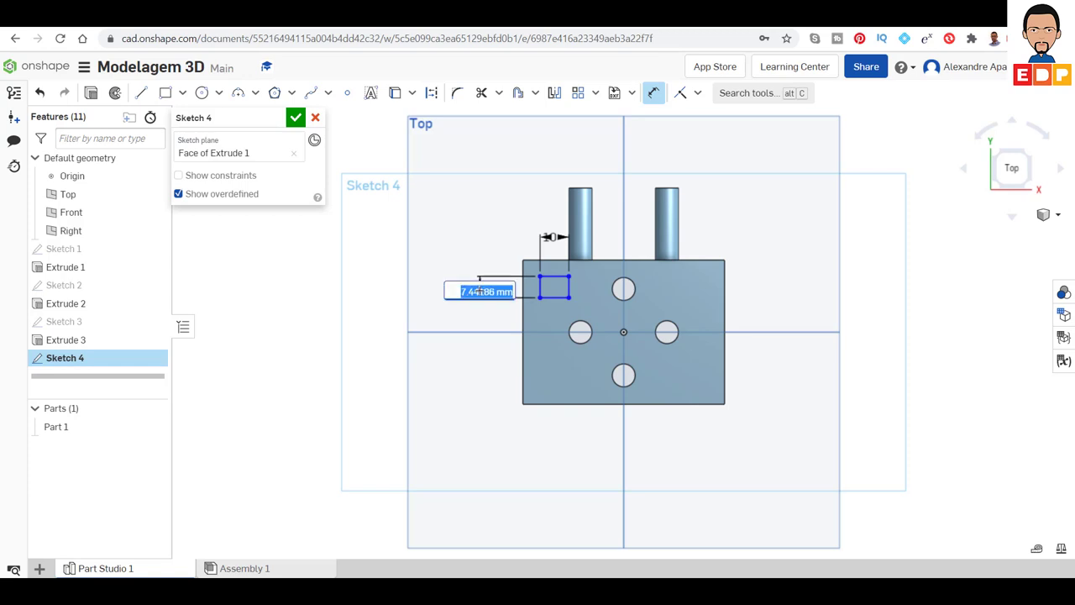
pyautogui.write('7')
pyautogui.press('Return')
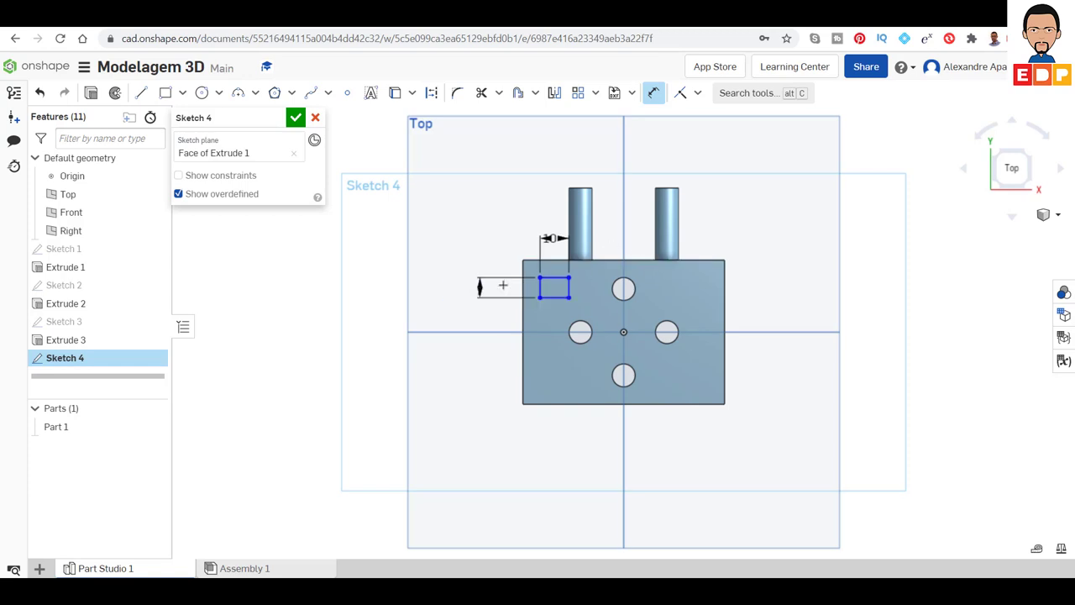